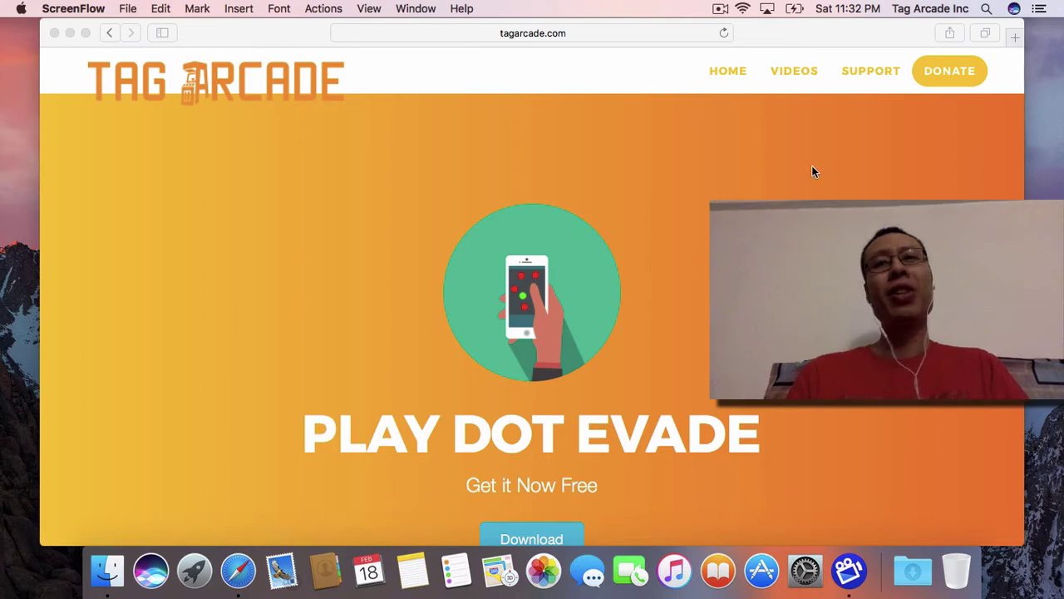
Step: Bring the Tag Arcade page in Safari to the front and launch the App Store
{"action": "left_click", "coordinate": [908, 157]}
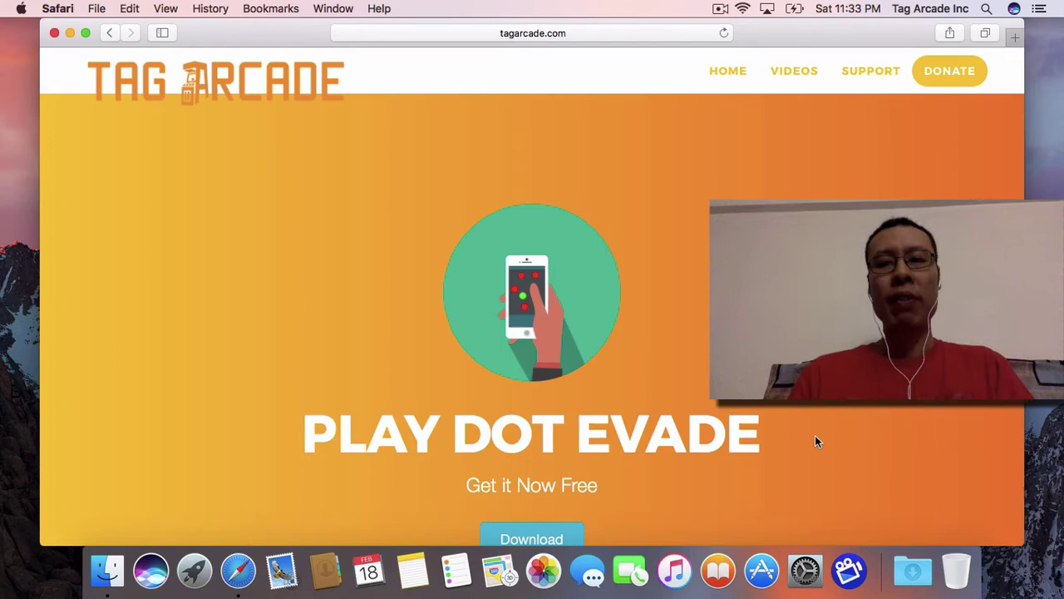
{"action": "left_click", "coordinate": [762, 584]}
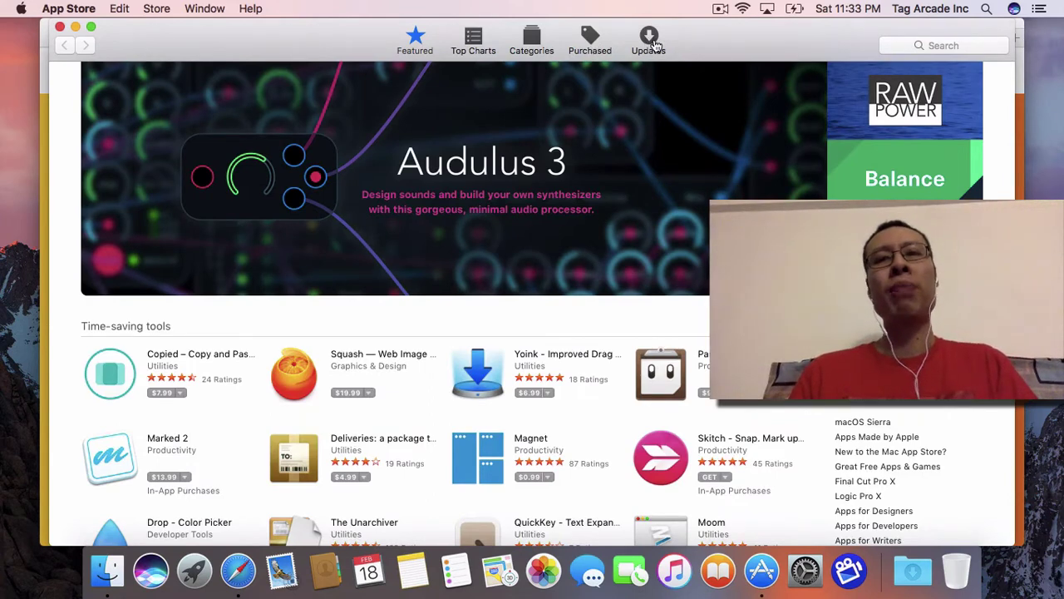
Step: Check the App Store Updates page, then return to Featured and search the store for 'xcode'
{"action": "left_click", "coordinate": [649, 40]}
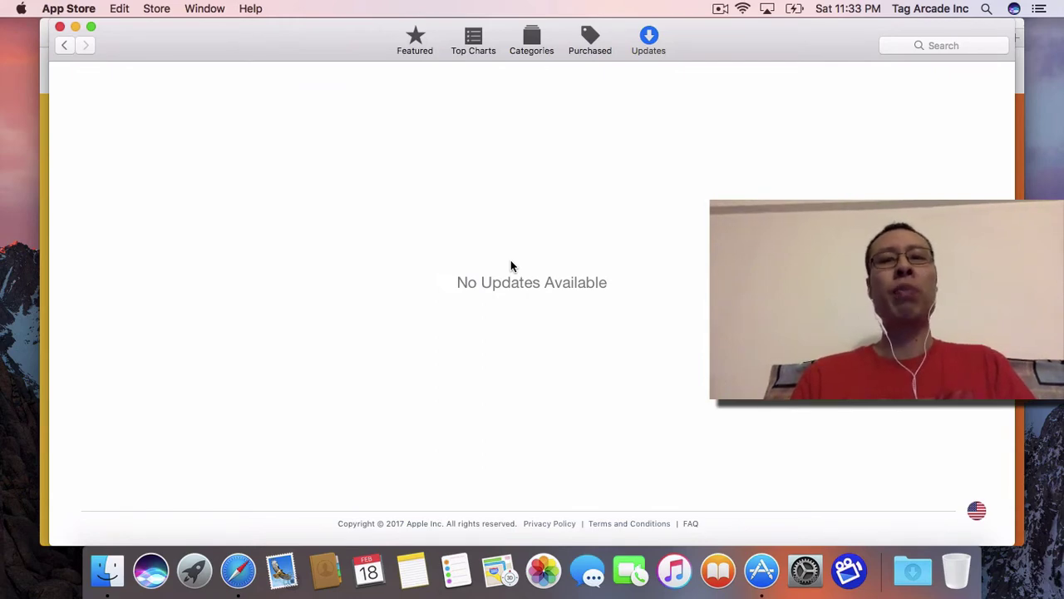
{"action": "left_click", "coordinate": [415, 40]}
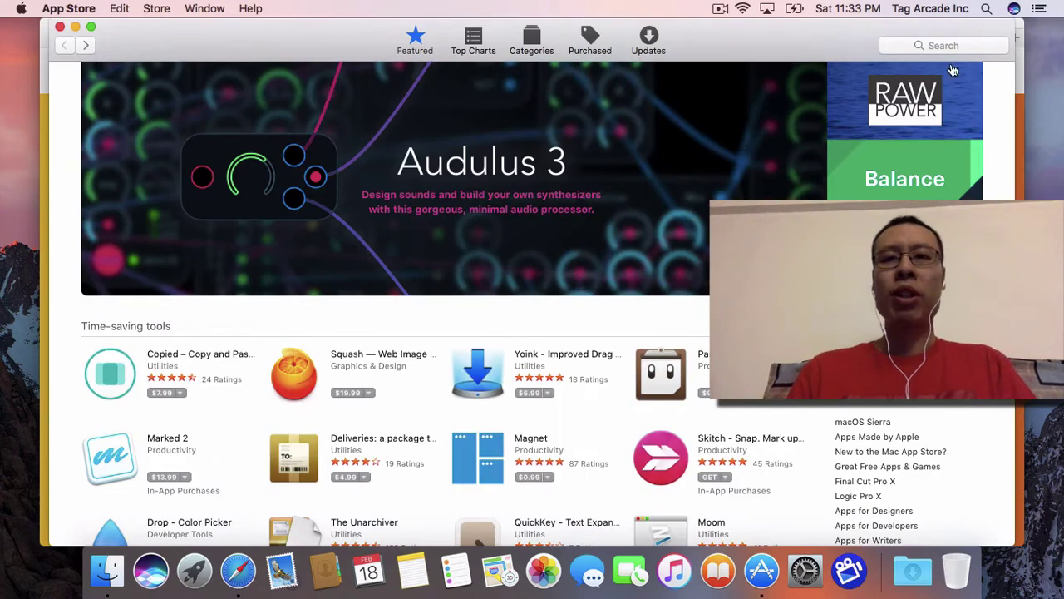
{"action": "left_click", "coordinate": [927, 44]}
{"action": "type", "text": "x"}
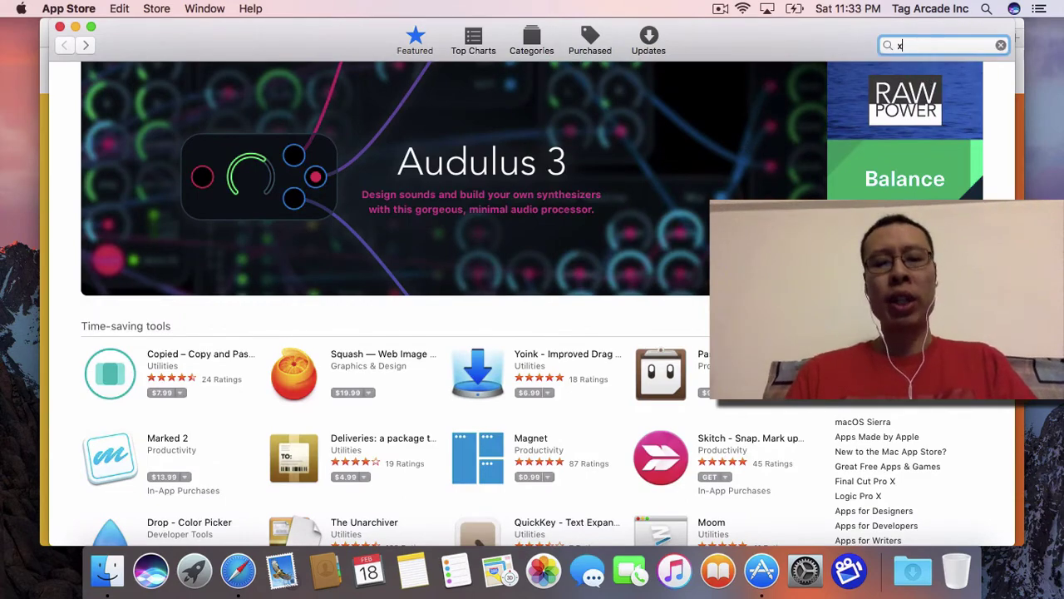
{"action": "type", "text": "code"}
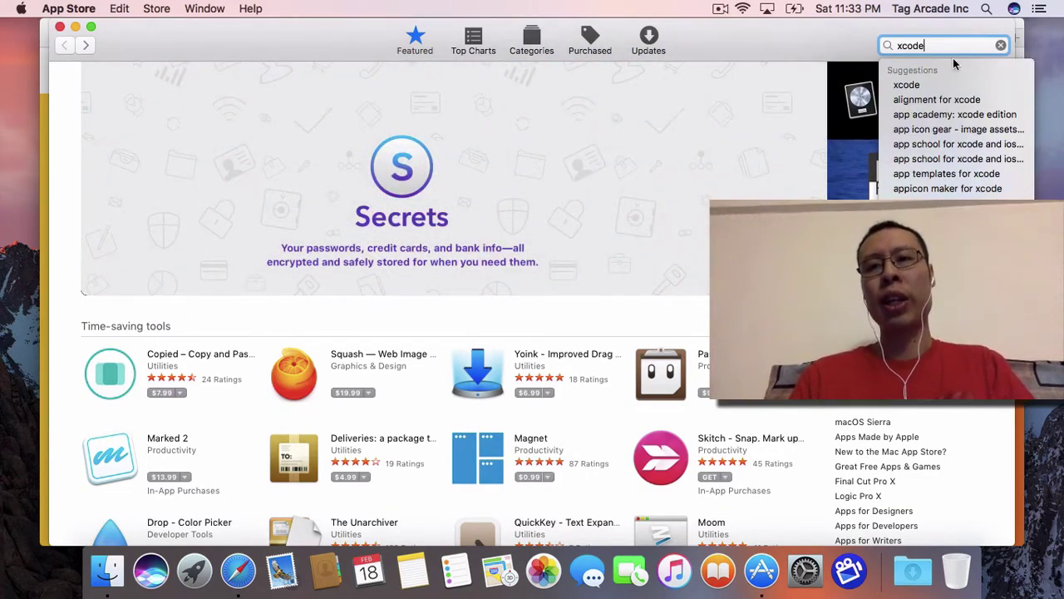
Step: Install Xcode from the 'xcode' search results and follow its download in Launchpad
{"action": "left_click", "coordinate": [914, 93]}
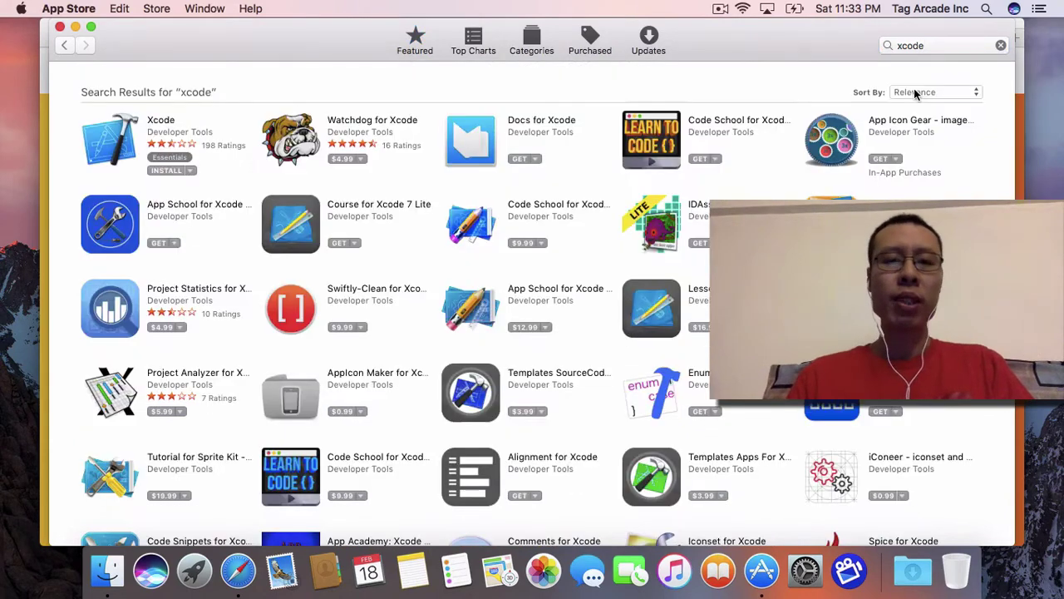
{"action": "left_click", "coordinate": [165, 171]}
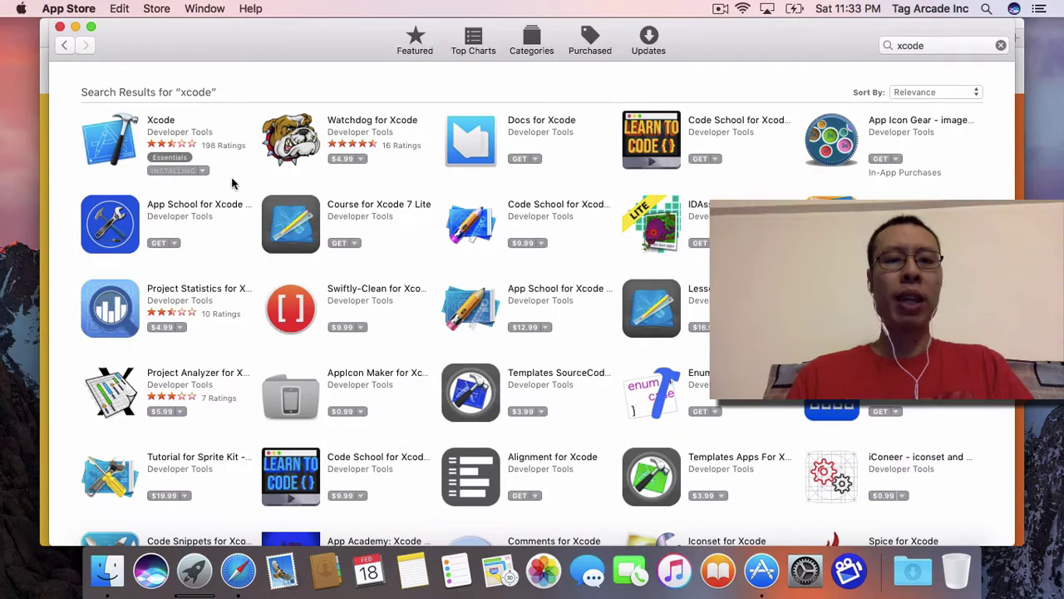
{"action": "left_click", "coordinate": [196, 574]}
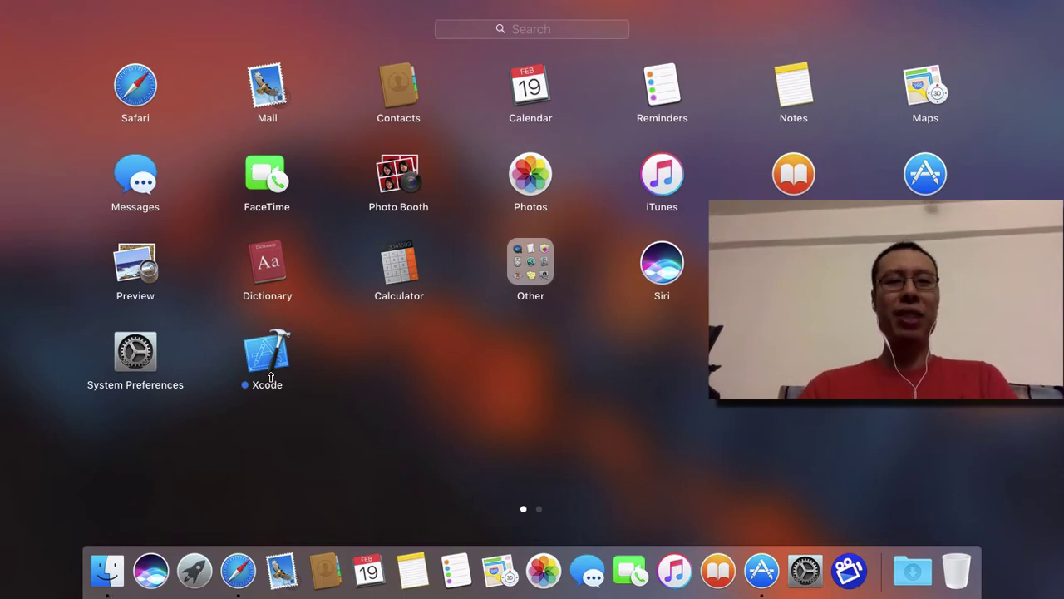
Step: Find and select the Unity folder in Finder's Applications folder
{"action": "left_click", "coordinate": [103, 574]}
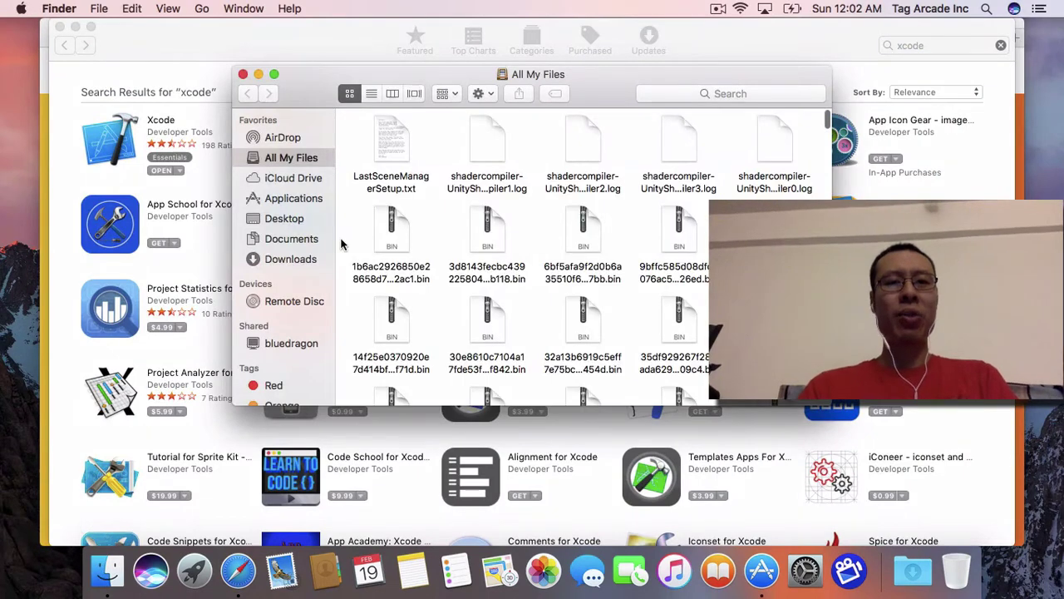
{"action": "left_click", "coordinate": [293, 201]}
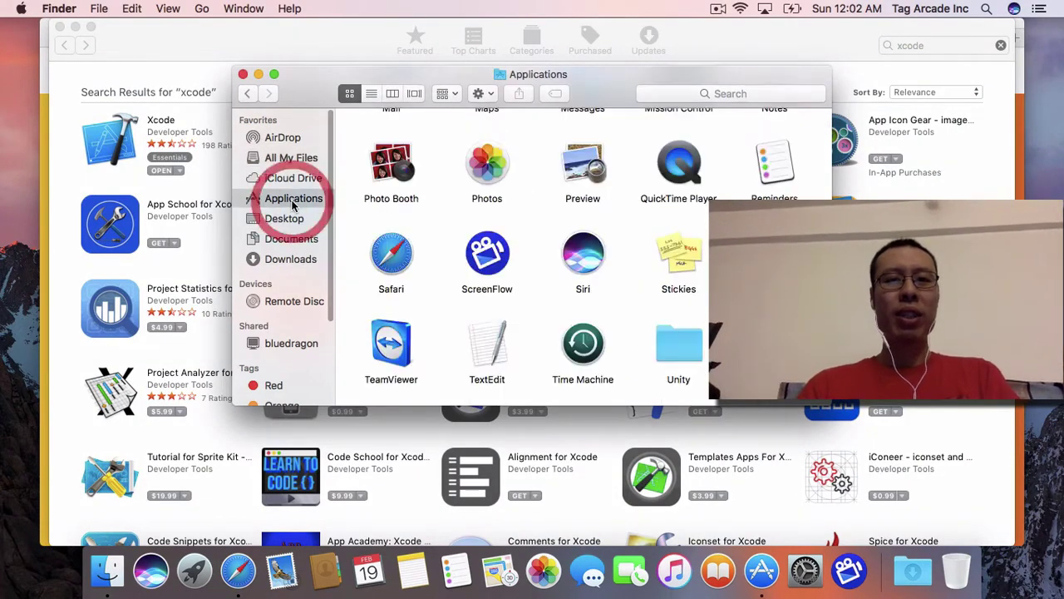
{"action": "scroll", "coordinate": [407, 263], "scroll_direction": "down", "scroll_amount": 1}
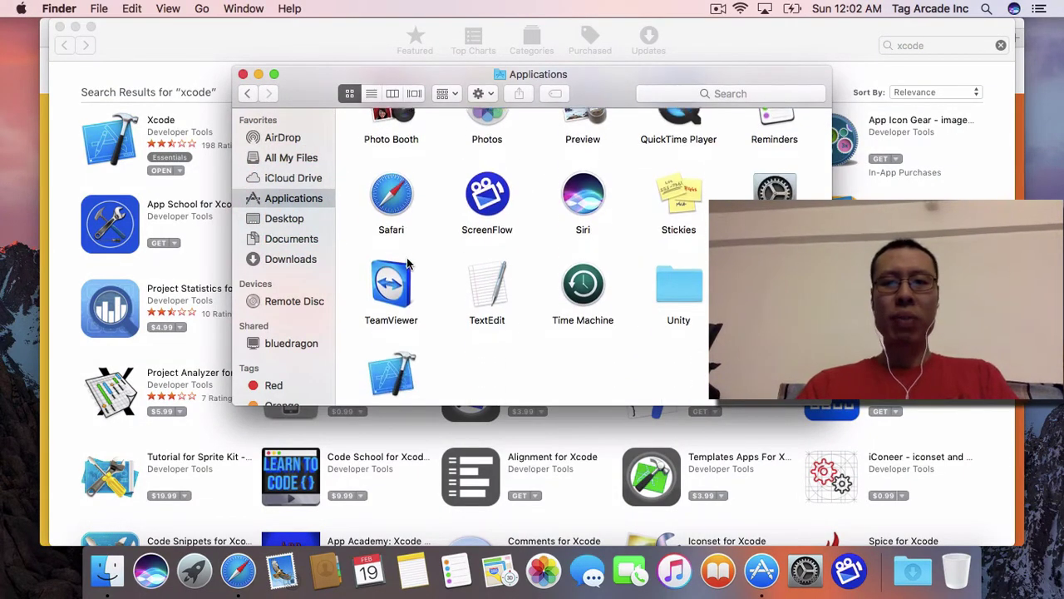
{"action": "scroll", "coordinate": [399, 258], "scroll_direction": "up", "scroll_amount": 2}
{"action": "scroll", "coordinate": [399, 257], "scroll_direction": "down", "scroll_amount": 4}
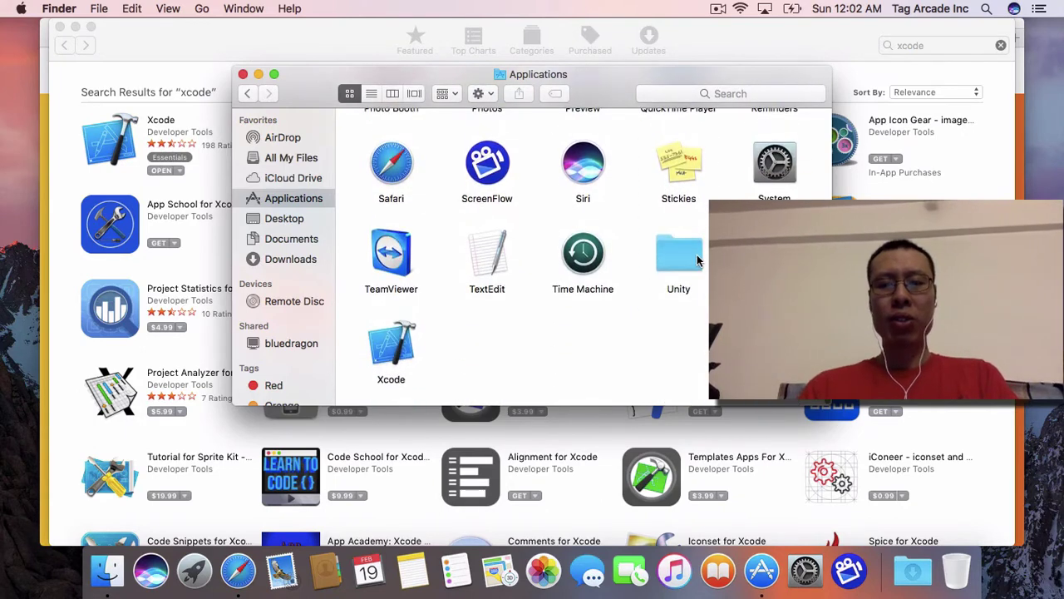
{"action": "left_click", "coordinate": [683, 253]}
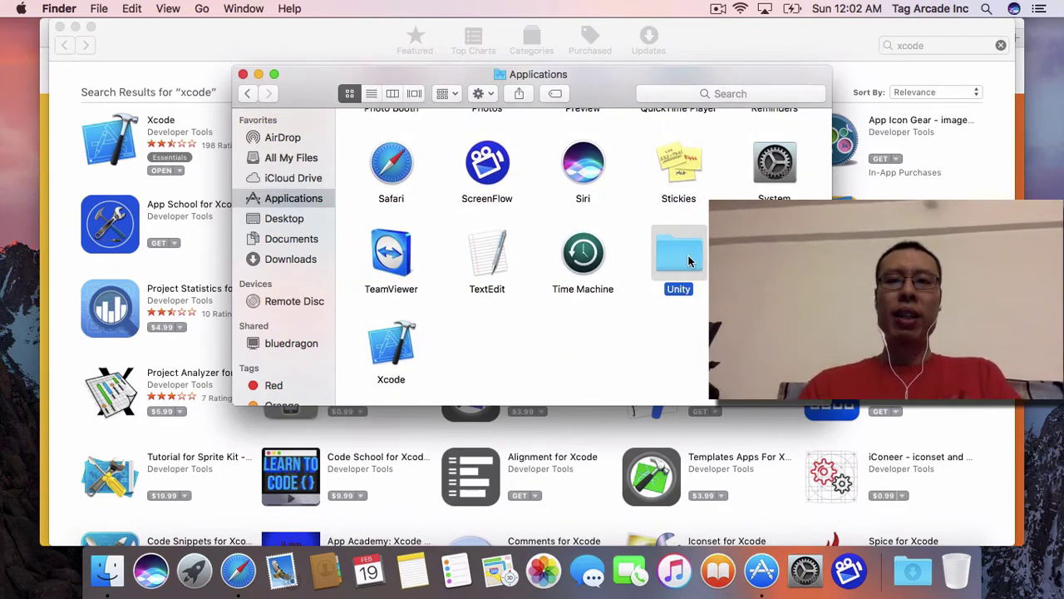
Step: Open the Unity folder and launch the Unity 5.5.1f1 application
{"action": "double_click", "coordinate": [682, 257]}
{"action": "double_click", "coordinate": [396, 228]}
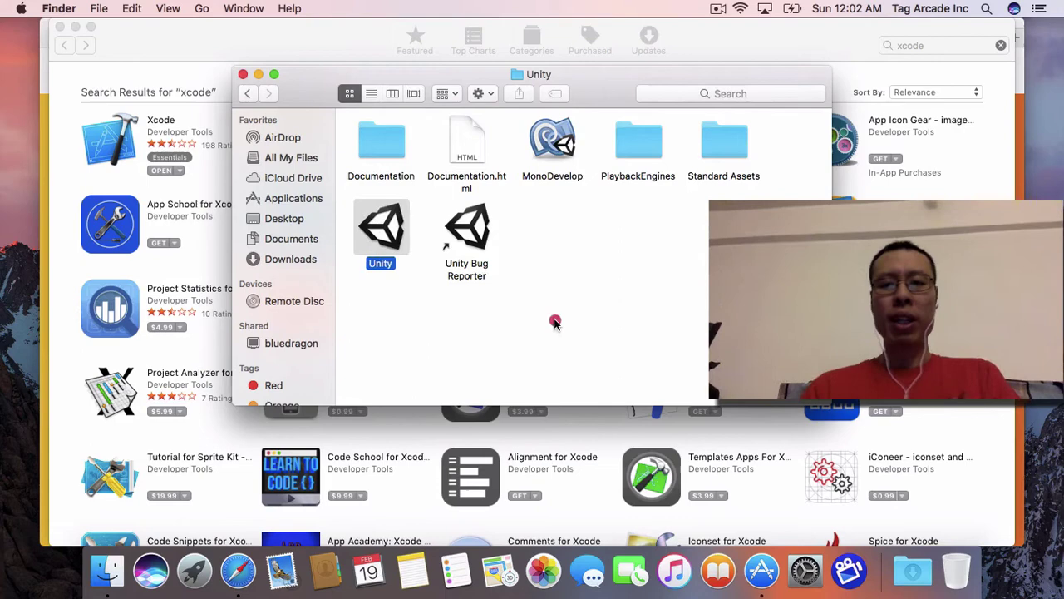
{"action": "left_click", "coordinate": [829, 570]}
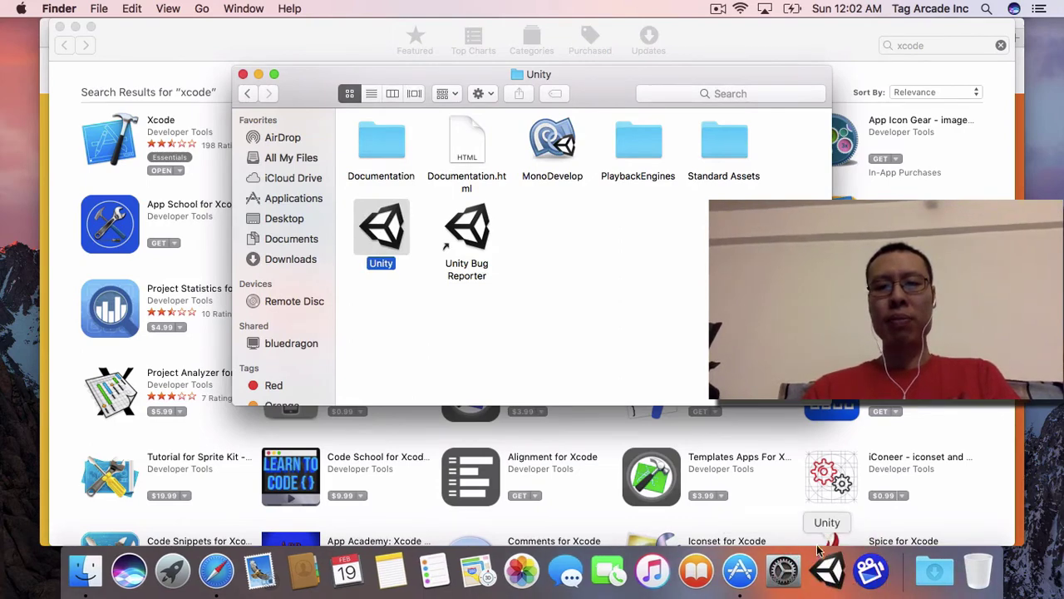
{"action": "double_click", "coordinate": [552, 140]}
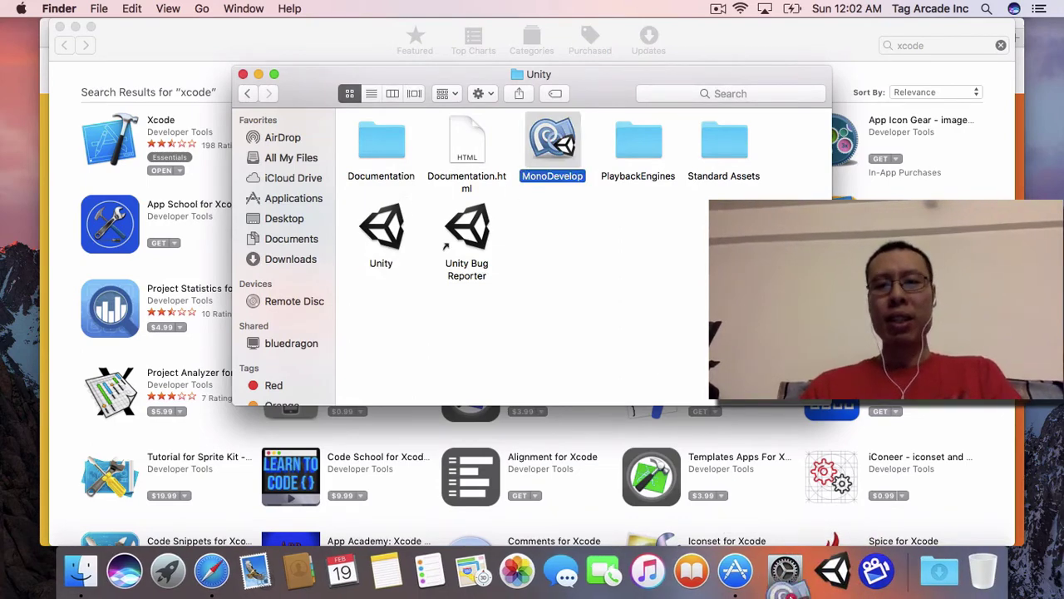
Step: Open the Template project from the Unity launcher, showing its Hello World test scene
{"action": "left_click", "coordinate": [851, 572]}
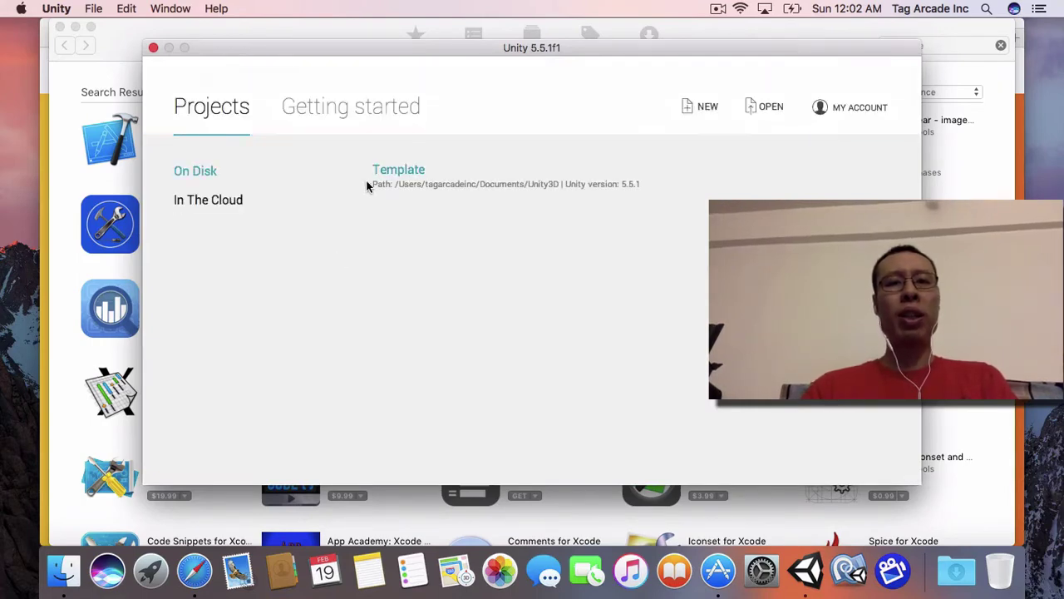
{"action": "left_click", "coordinate": [387, 178]}
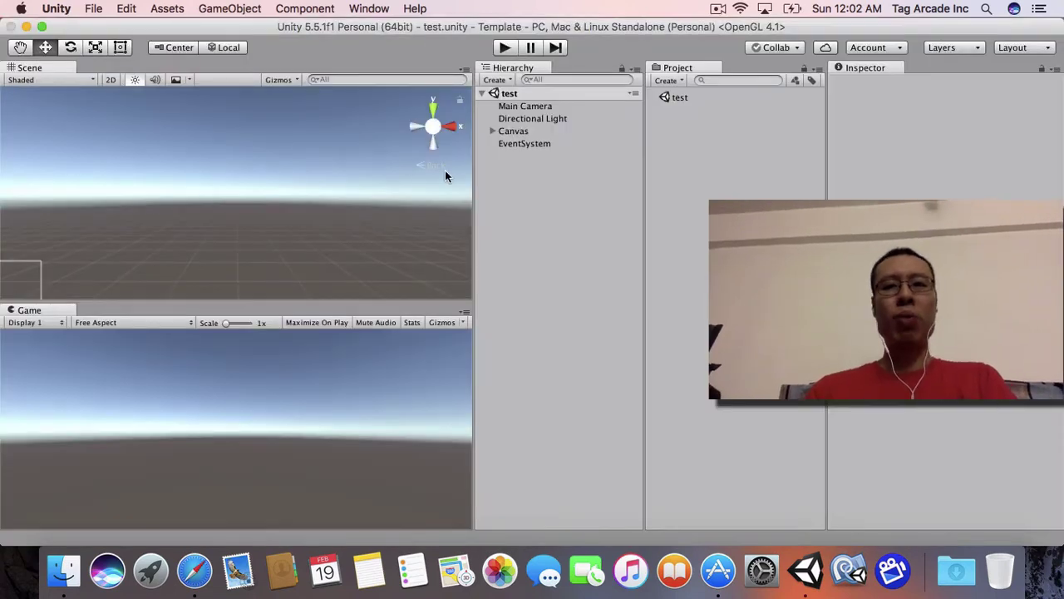
{"action": "left_click", "coordinate": [94, 8]}
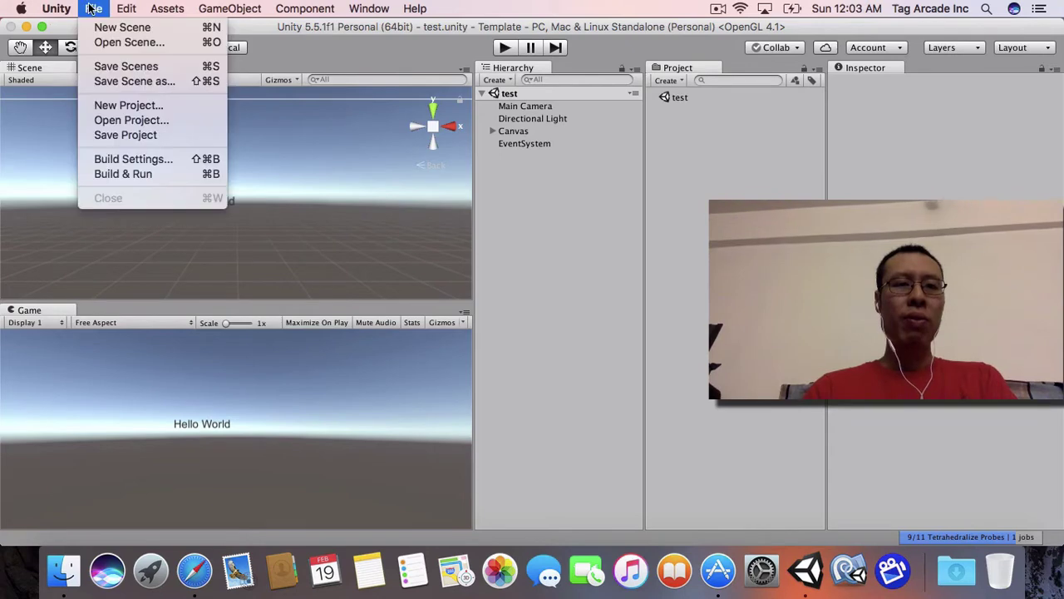
Step: Switch the build platform to iOS in Build Settings and start the build
{"action": "left_click", "coordinate": [129, 158]}
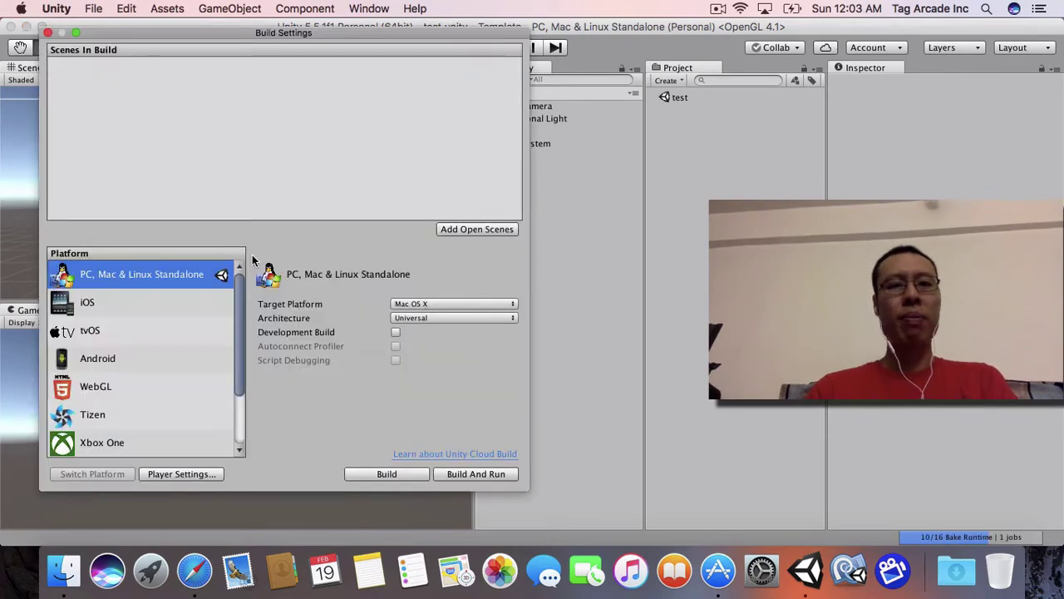
{"action": "left_click", "coordinate": [111, 308]}
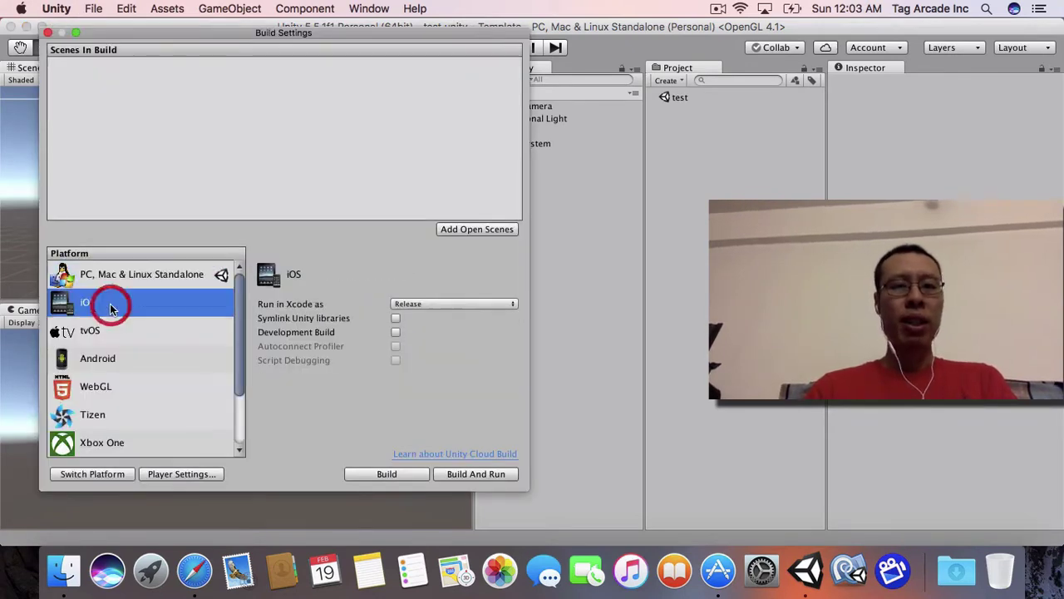
{"action": "left_click", "coordinate": [368, 478]}
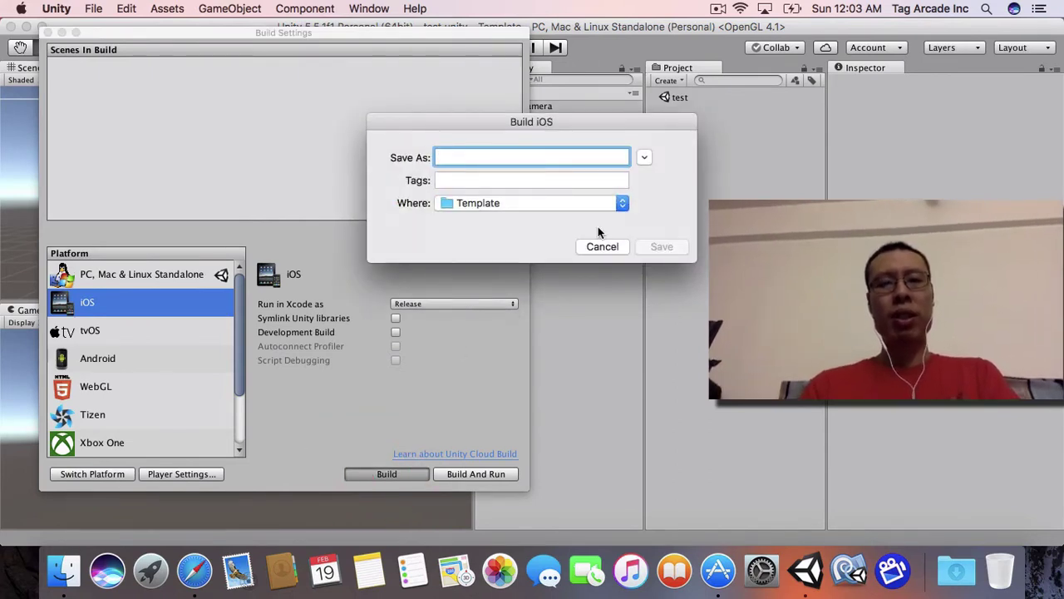
Step: Save the iOS build as 'Hello World' in a new 'xcode' folder in Documents
{"action": "left_click", "coordinate": [644, 158]}
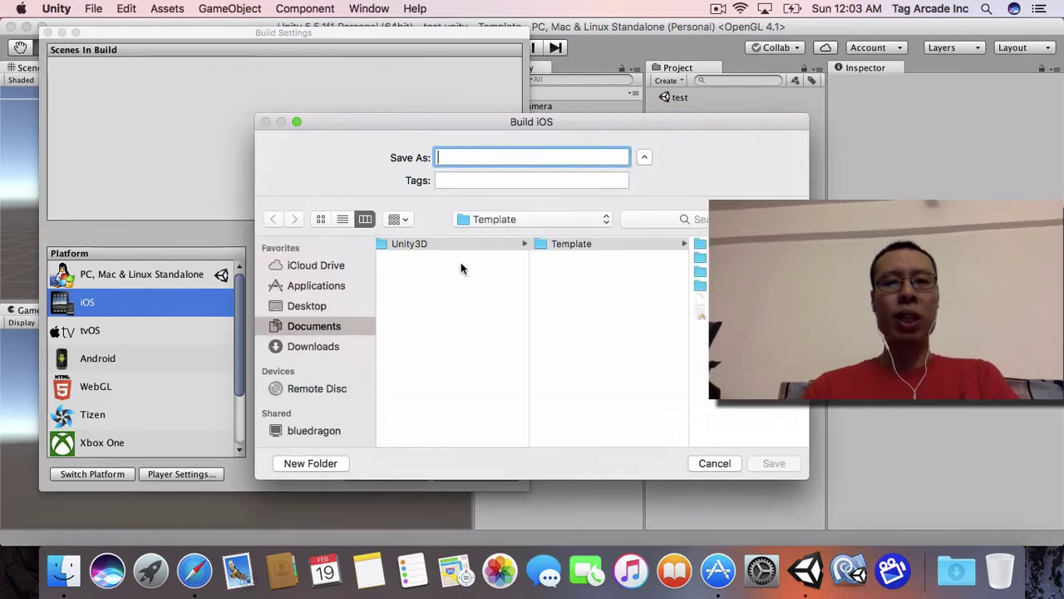
{"action": "left_click", "coordinate": [447, 304]}
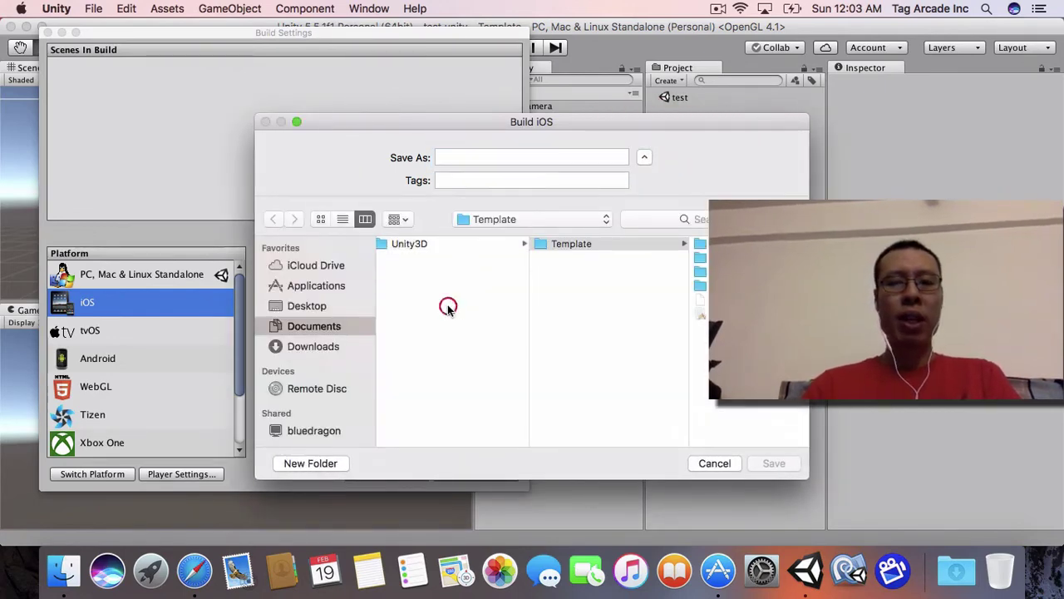
{"action": "left_click", "coordinate": [313, 464]}
{"action": "type", "text": "xco"}
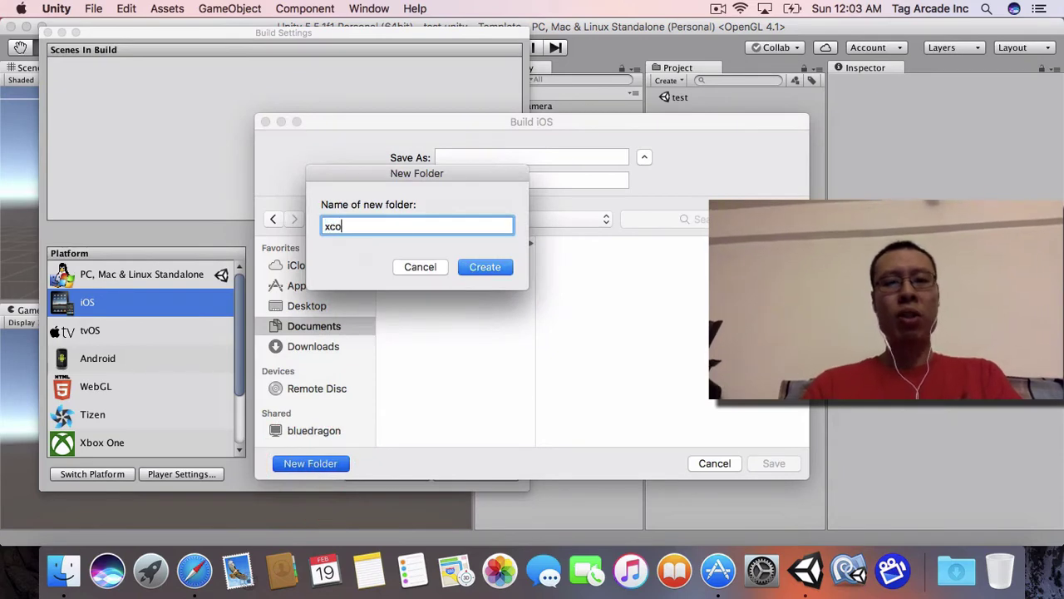
{"action": "type", "text": "de"}
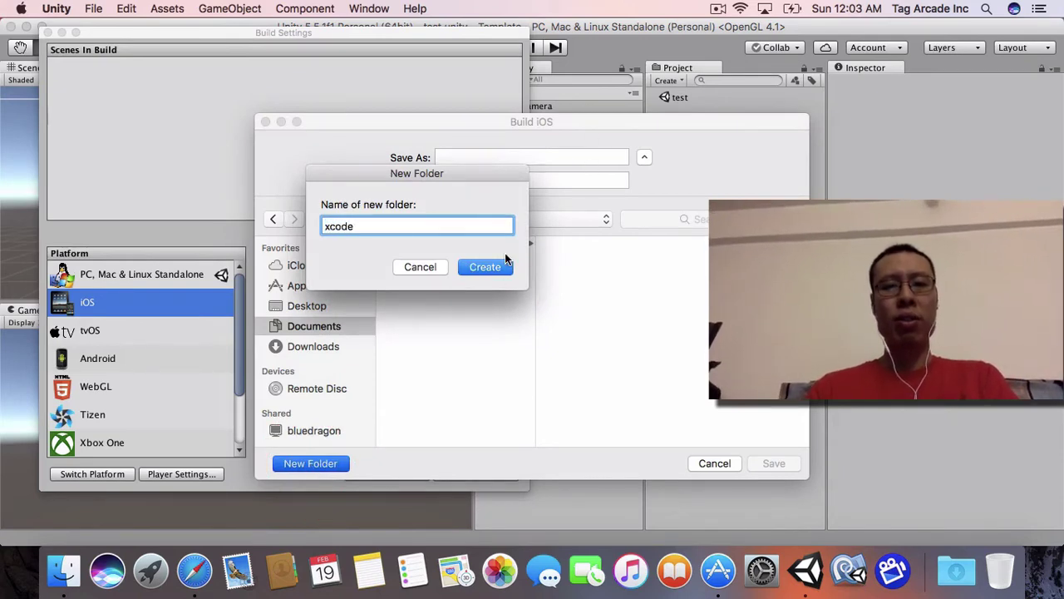
{"action": "left_click", "coordinate": [499, 266]}
{"action": "left_click", "coordinate": [471, 163]}
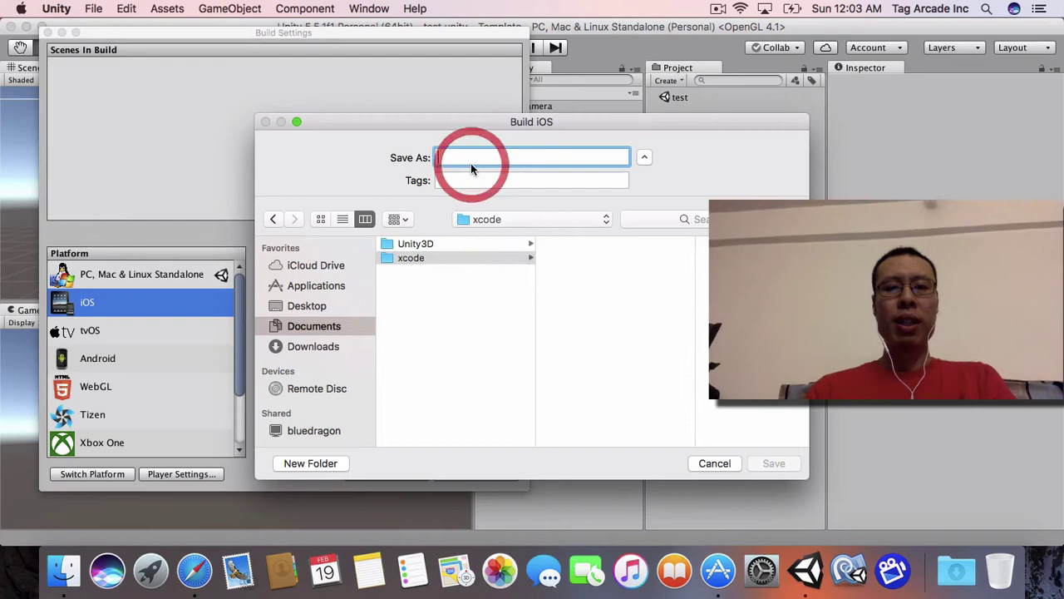
{"action": "type", "text": "Hello World"}
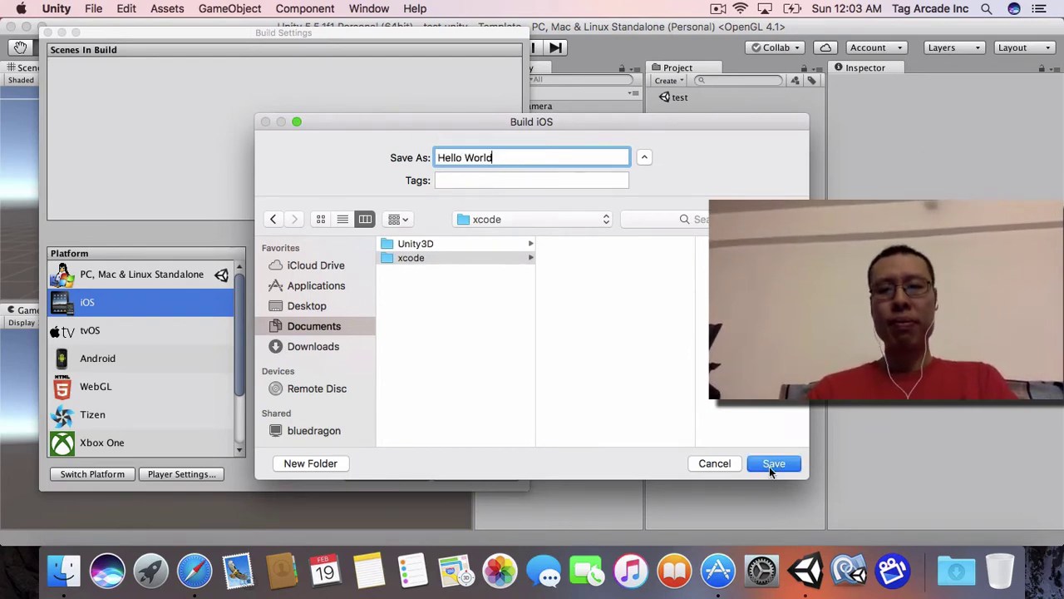
{"action": "left_click", "coordinate": [769, 466]}
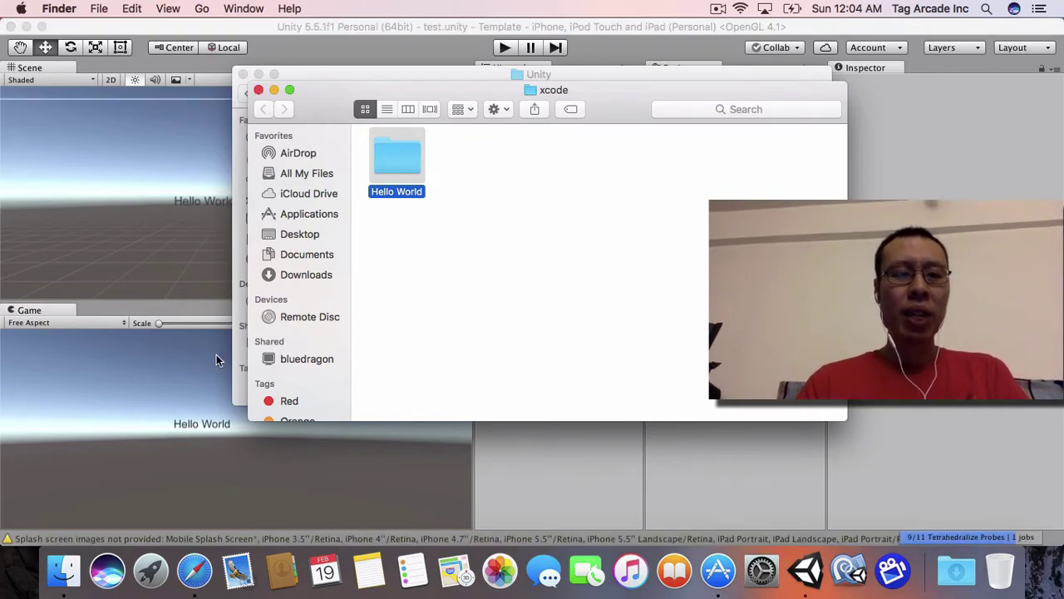
Step: Launch Xcode from Launchpad, agree to the license, and authorise with the admin password
{"action": "left_click", "coordinate": [151, 570]}
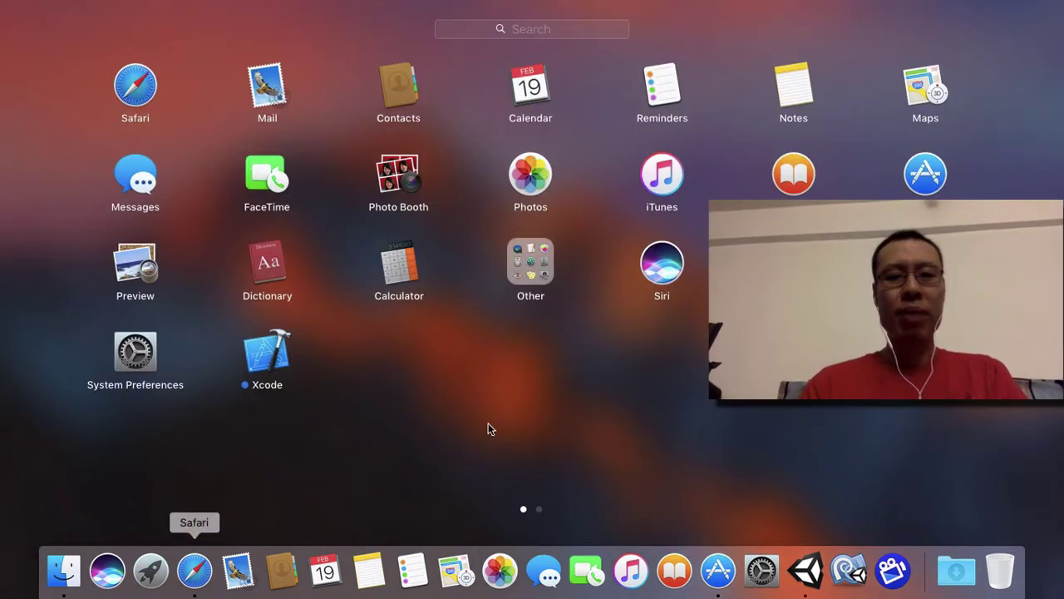
{"action": "left_click", "coordinate": [273, 357]}
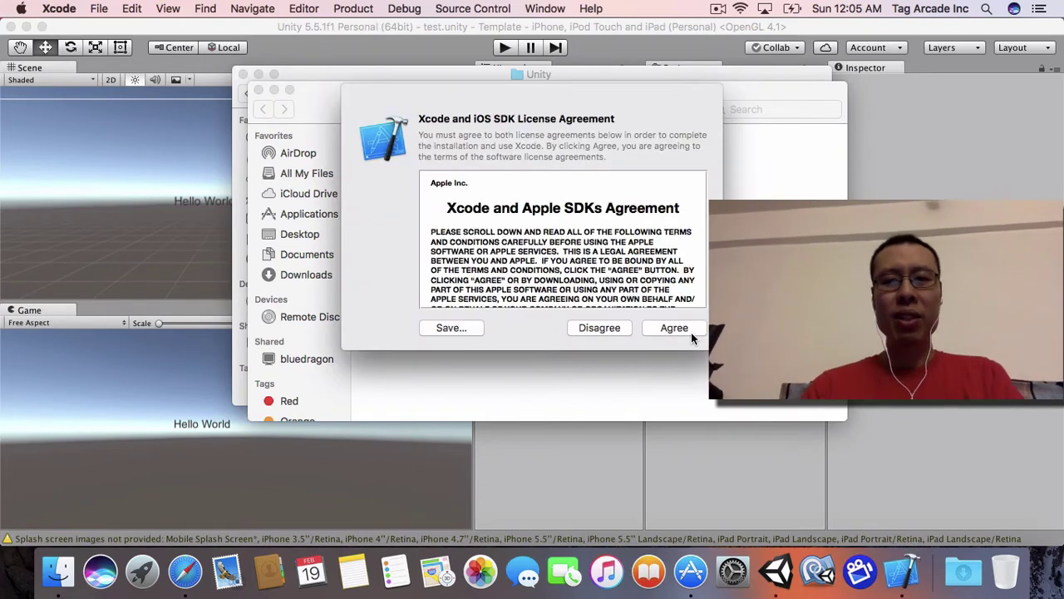
{"action": "left_click", "coordinate": [685, 329]}
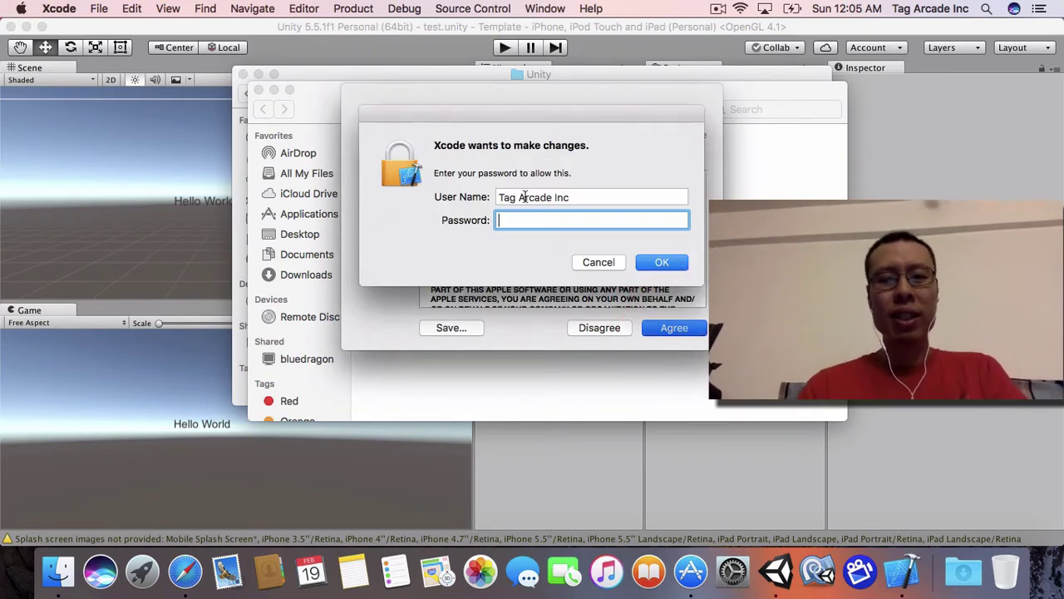
{"action": "type", "text": "********"}
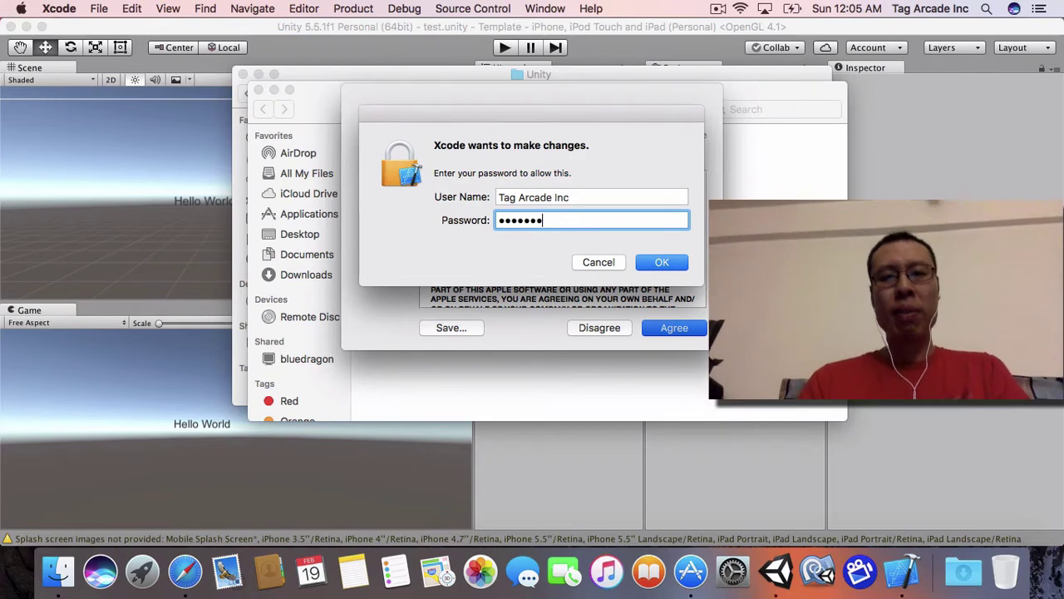
{"action": "key", "text": "Return"}
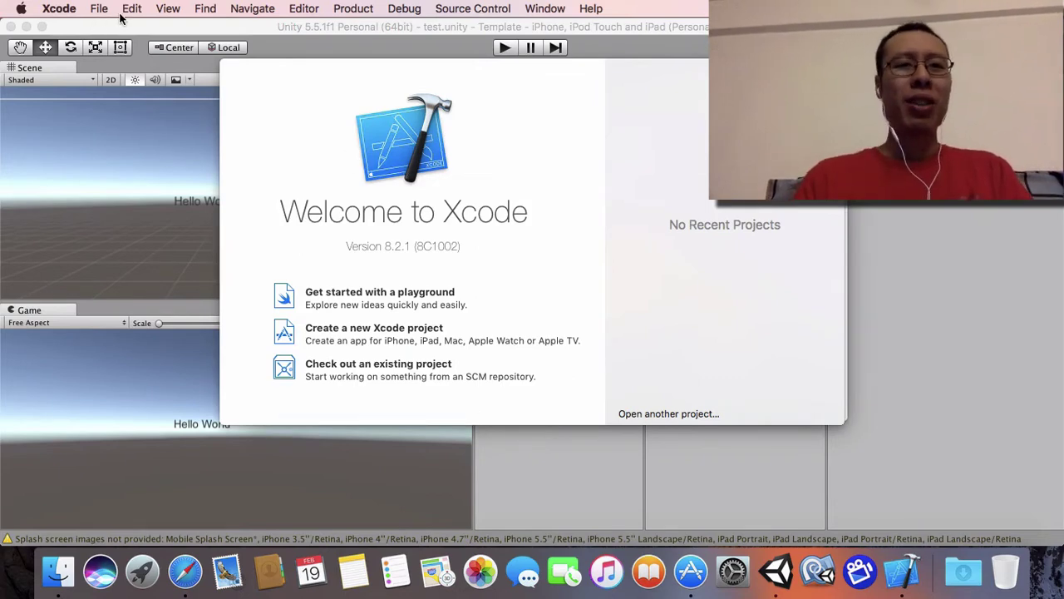
Step: Open the Hello World project from Documents > xcode and run it on the iPhone
{"action": "left_click", "coordinate": [95, 10]}
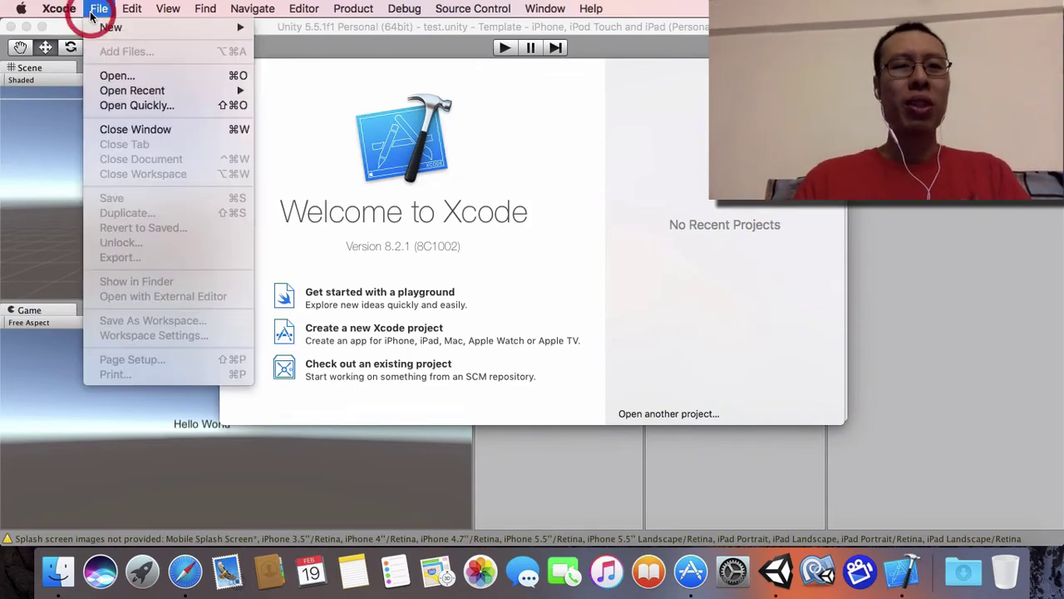
{"action": "left_click", "coordinate": [116, 76]}
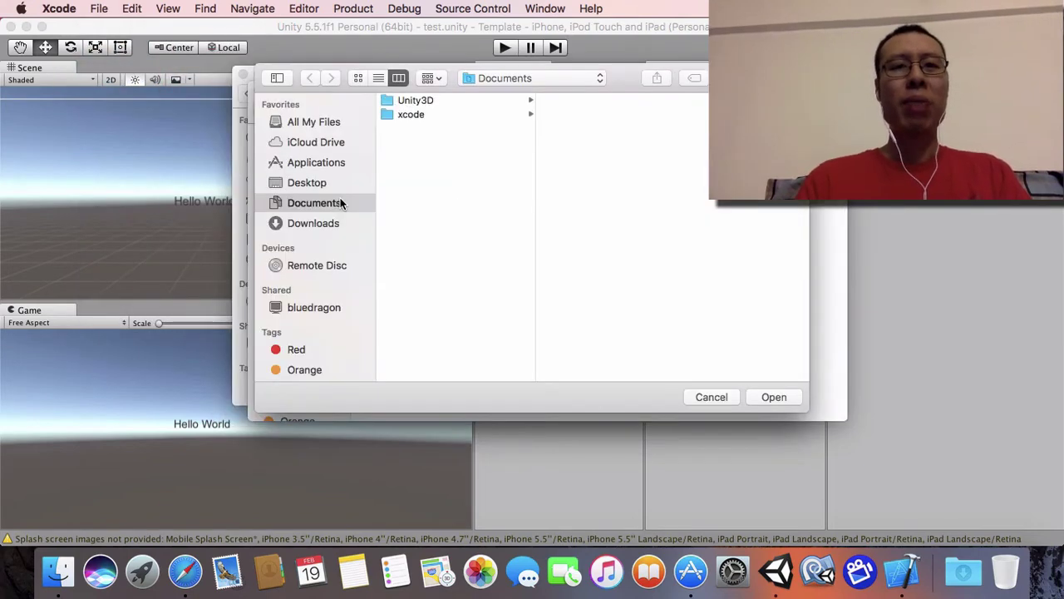
{"action": "left_click", "coordinate": [410, 115]}
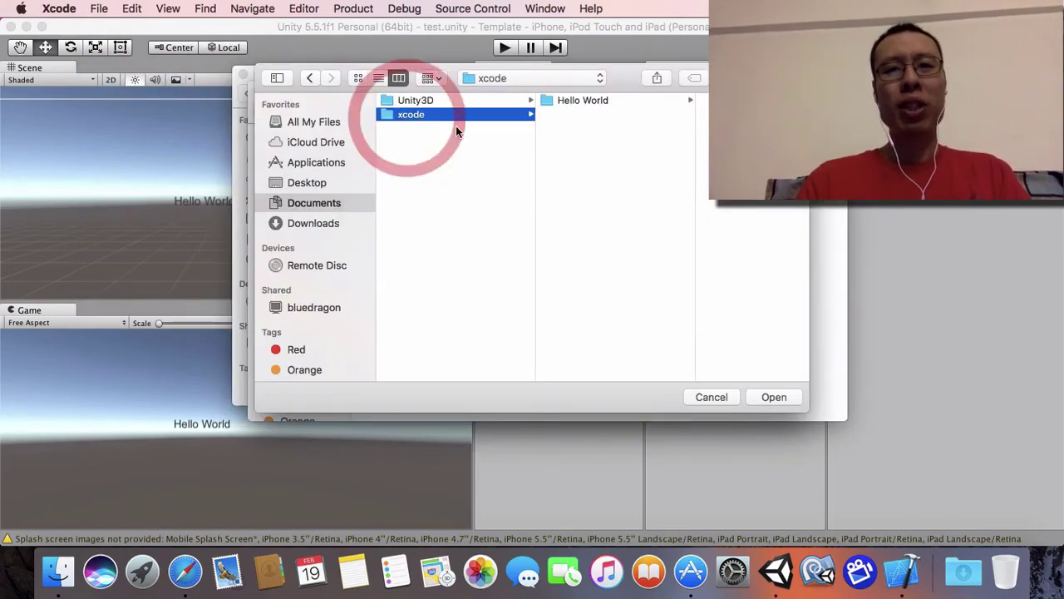
{"action": "left_click", "coordinate": [563, 105]}
{"action": "left_click", "coordinate": [774, 398]}
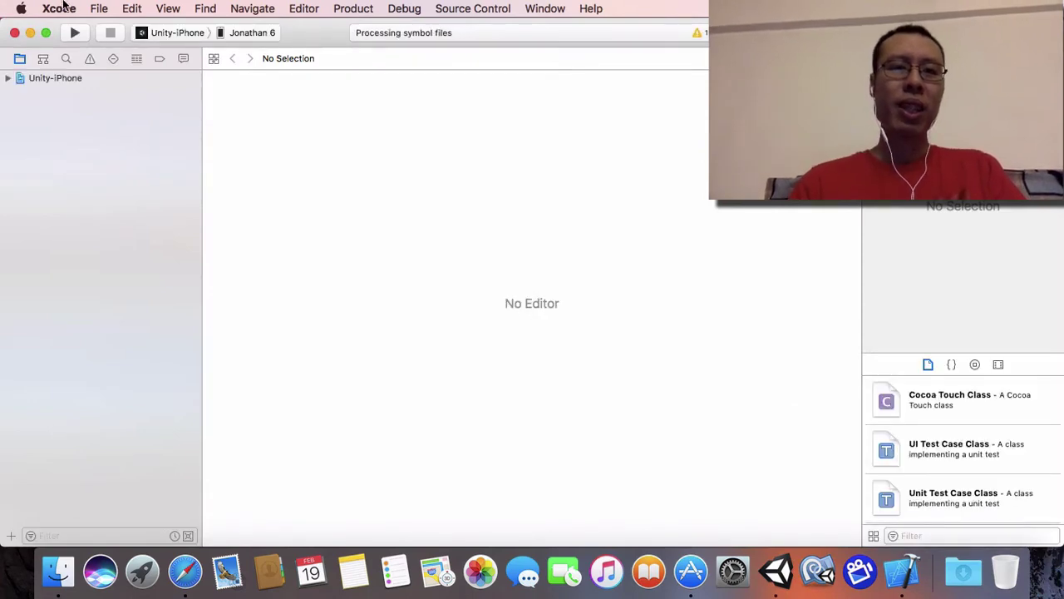
{"action": "left_click", "coordinate": [74, 34]}
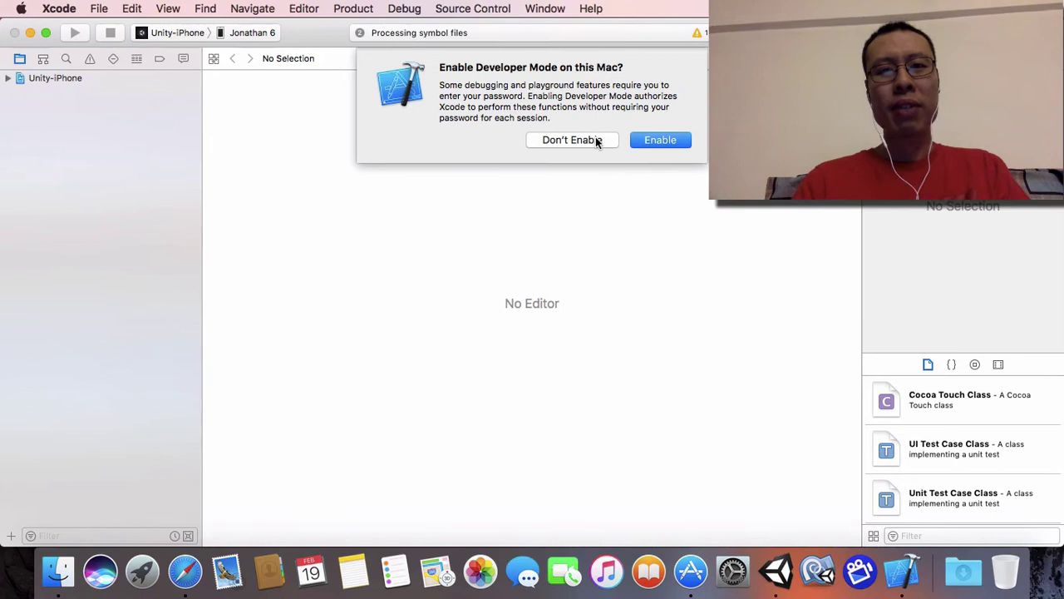
Step: Enable Developer Mode with the account password and dismiss the symbol-files busy alert
{"action": "left_click", "coordinate": [667, 140]}
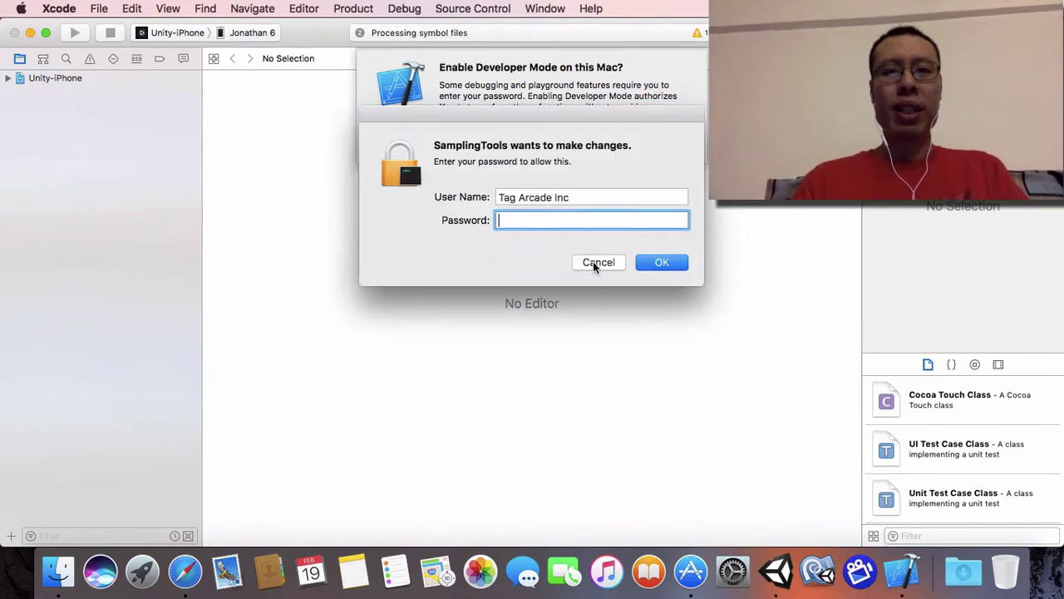
{"action": "type", "text": "••••••••"}
{"action": "key", "text": "Return"}
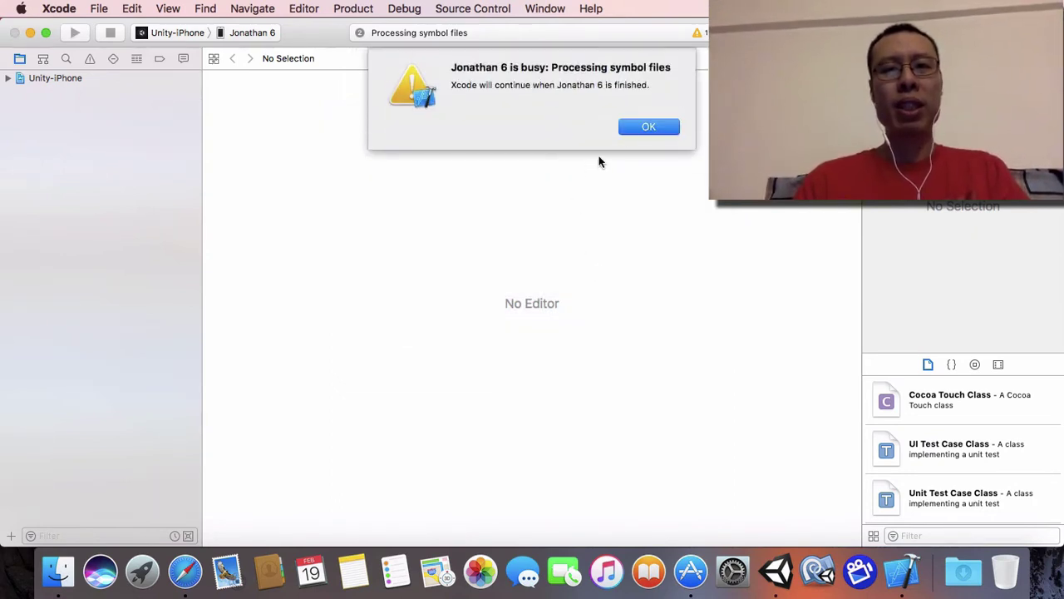
{"action": "left_click", "coordinate": [638, 127]}
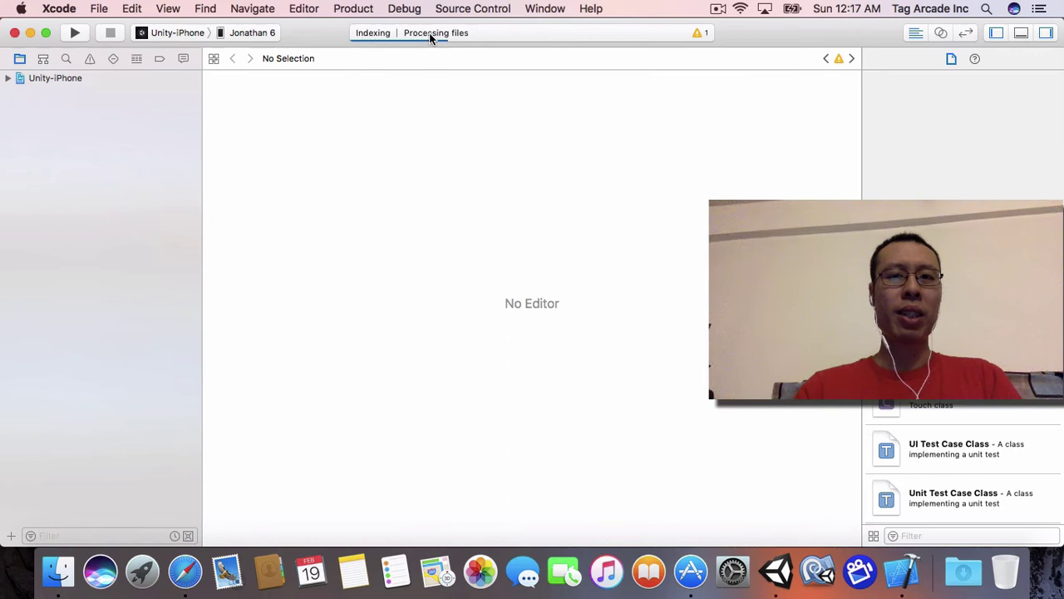
Step: Run the app again and review the three issues, including code-signing errors requiring a development team
{"action": "left_click", "coordinate": [76, 34]}
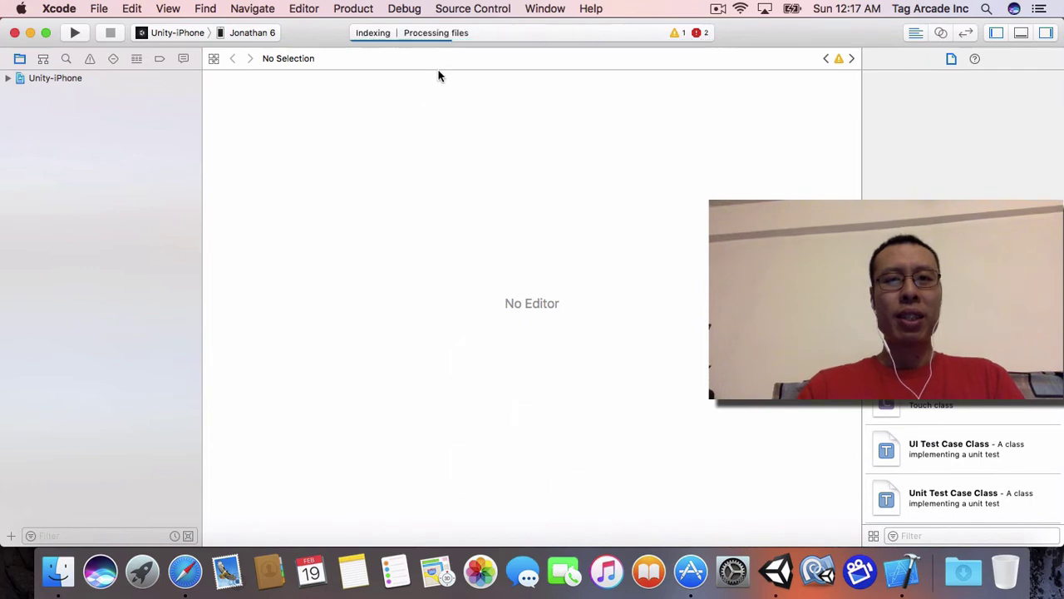
{"action": "left_click", "coordinate": [701, 33]}
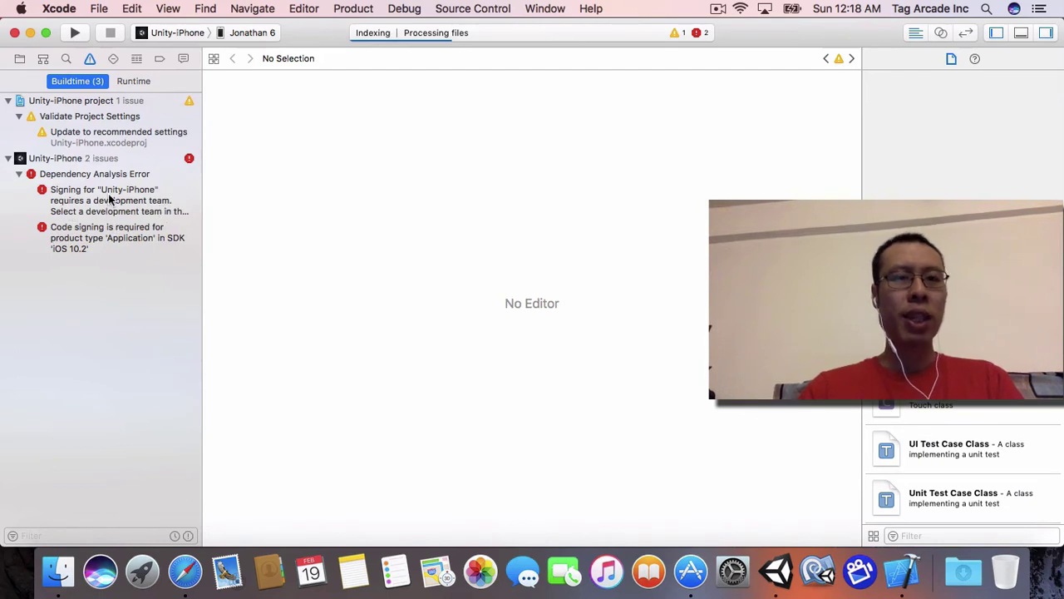
{"action": "left_click", "coordinate": [99, 9]}
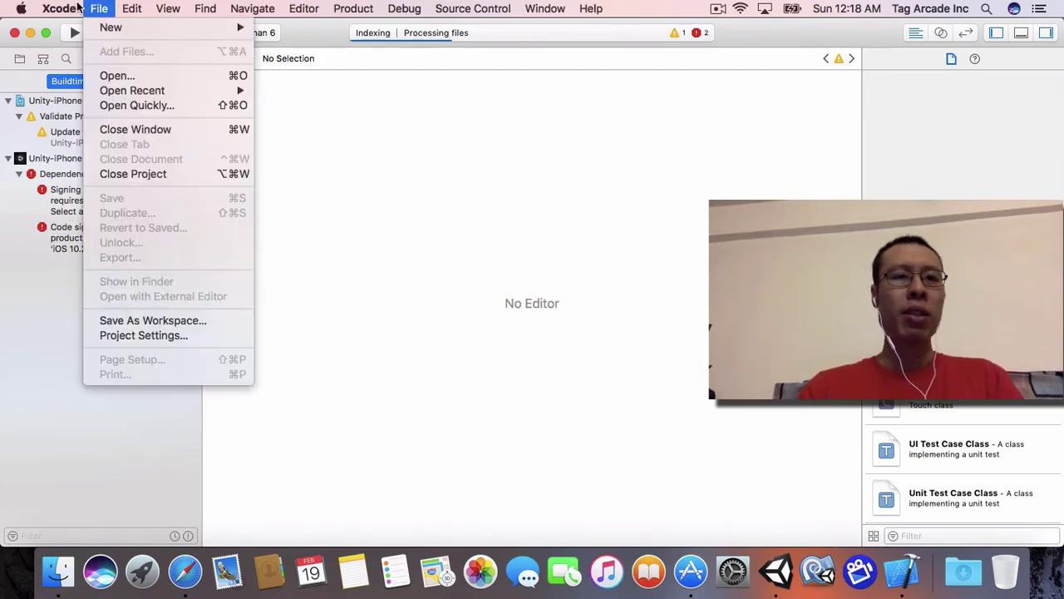
Step: Open Xcode's Accounts preferences, start Add Apple ID, then cancel the sign-in sheet
{"action": "mouse_move", "coordinate": [77, 8]}
{"action": "left_click", "coordinate": [75, 55]}
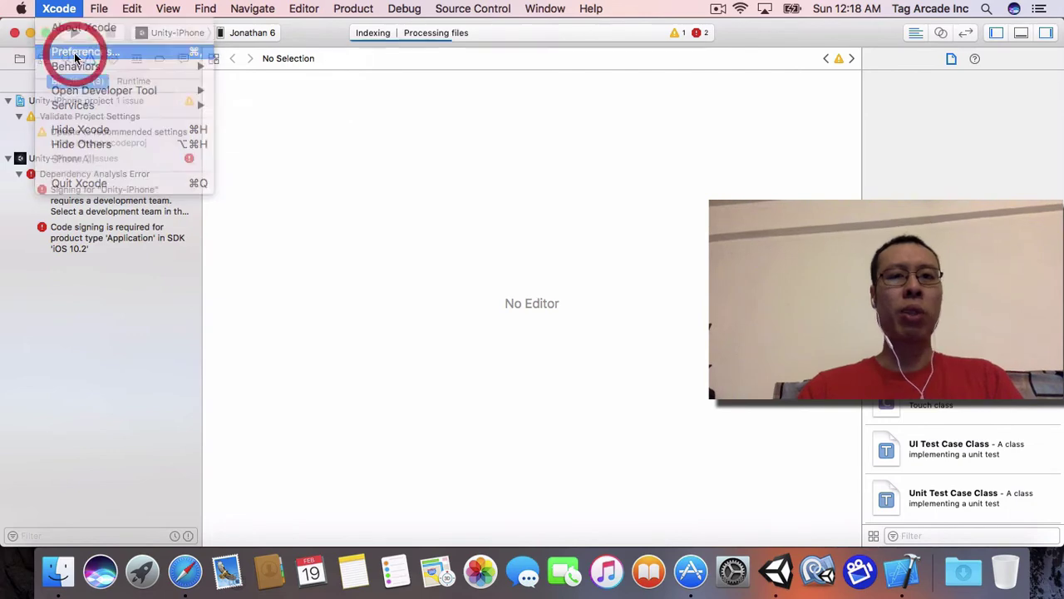
{"action": "left_click", "coordinate": [297, 94]}
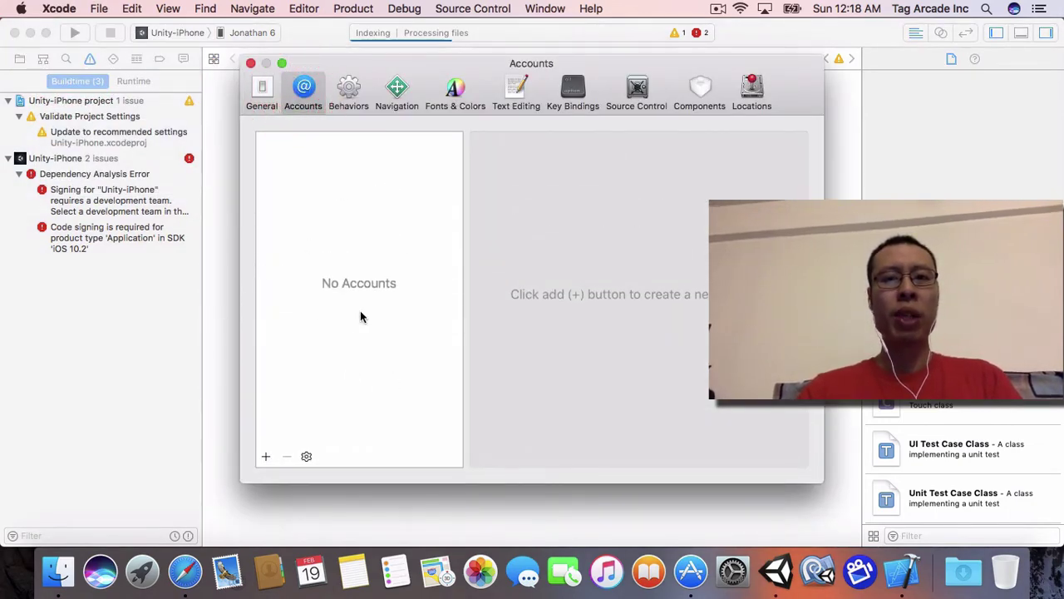
{"action": "left_click", "coordinate": [266, 456]}
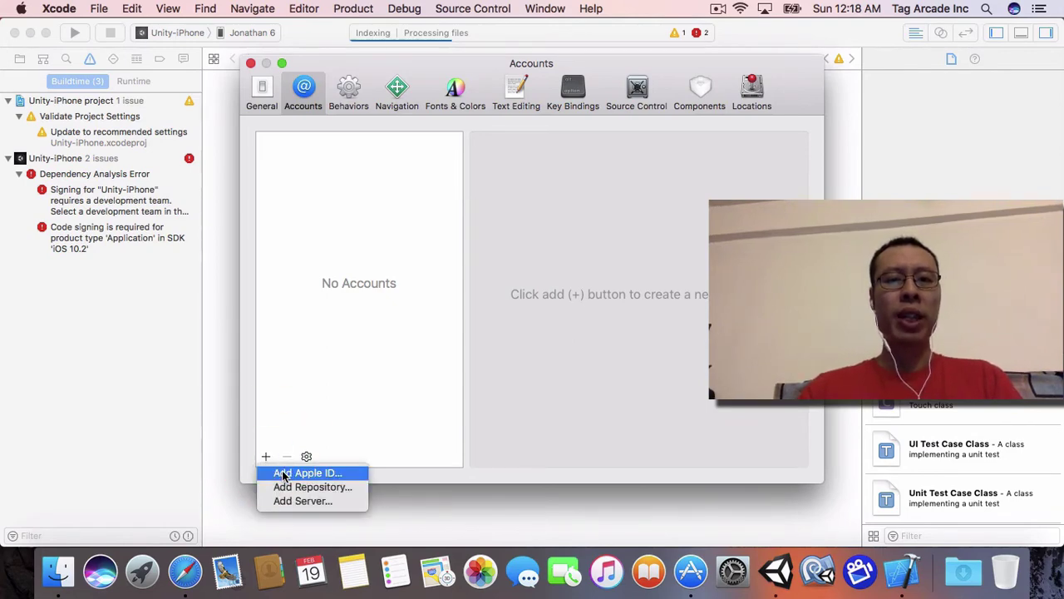
{"action": "left_click", "coordinate": [282, 474]}
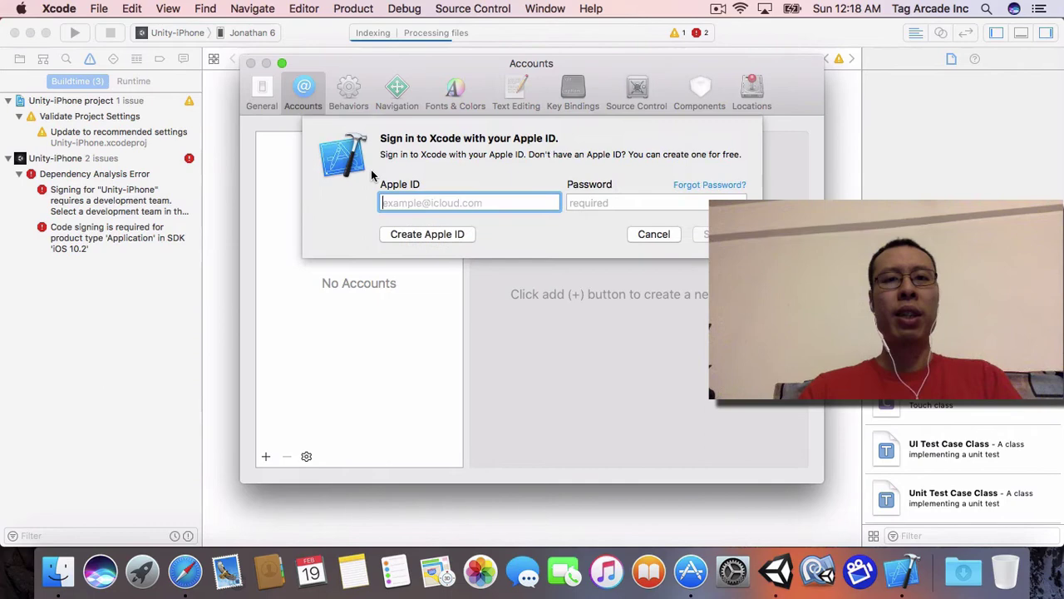
{"action": "left_click", "coordinate": [654, 234]}
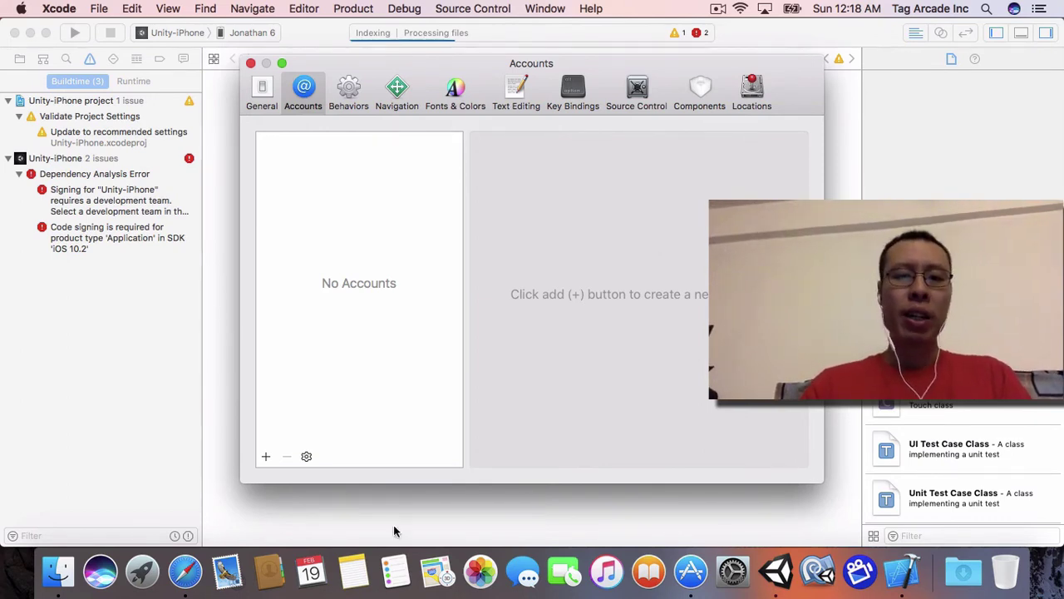
Step: Load developer.apple.com in Safari, then move Safari aside behind Xcode's Accounts preferences
{"action": "left_click", "coordinate": [185, 572]}
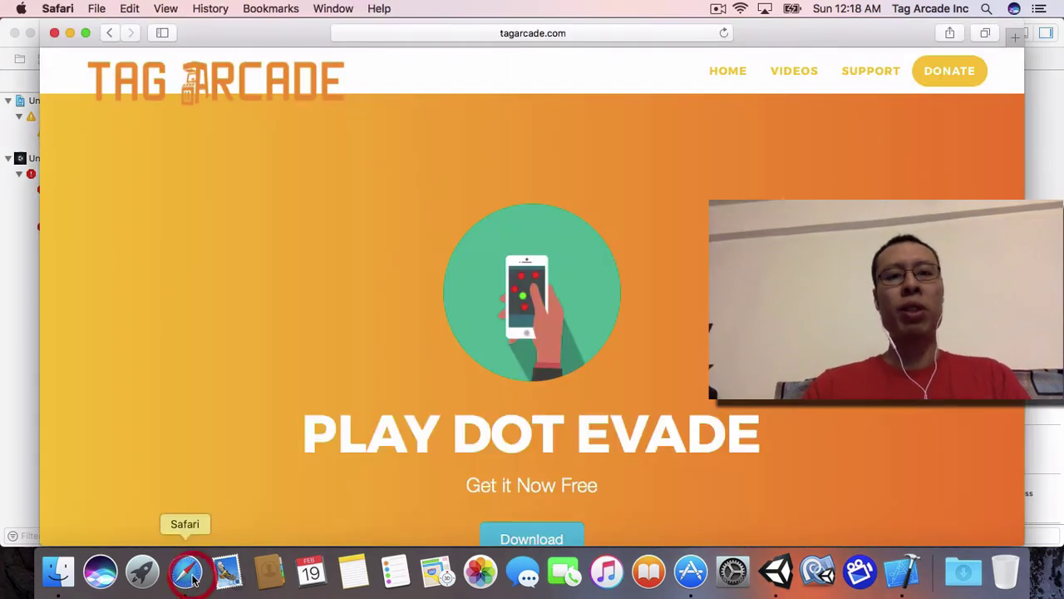
{"action": "left_click", "coordinate": [584, 32]}
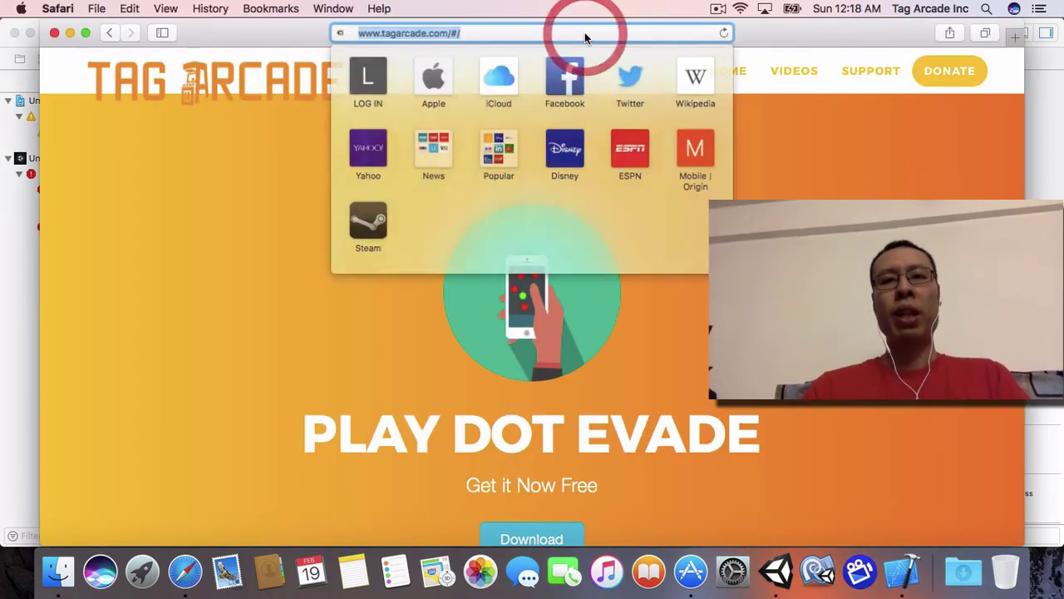
{"action": "key", "text": "BackSpace"}
{"action": "type", "text": "developer.apple.com"}
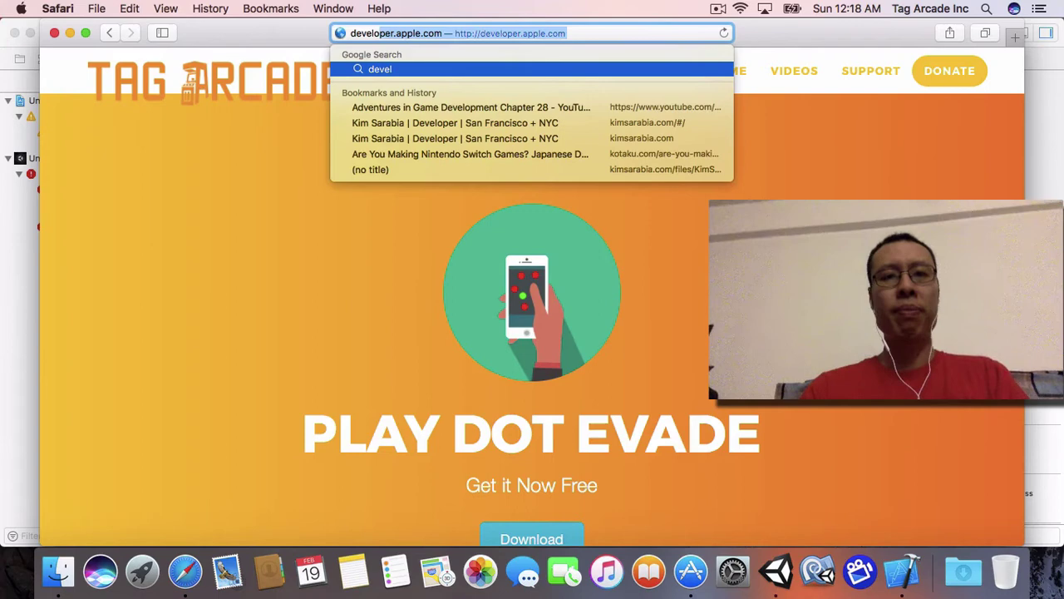
{"action": "key", "text": "Return"}
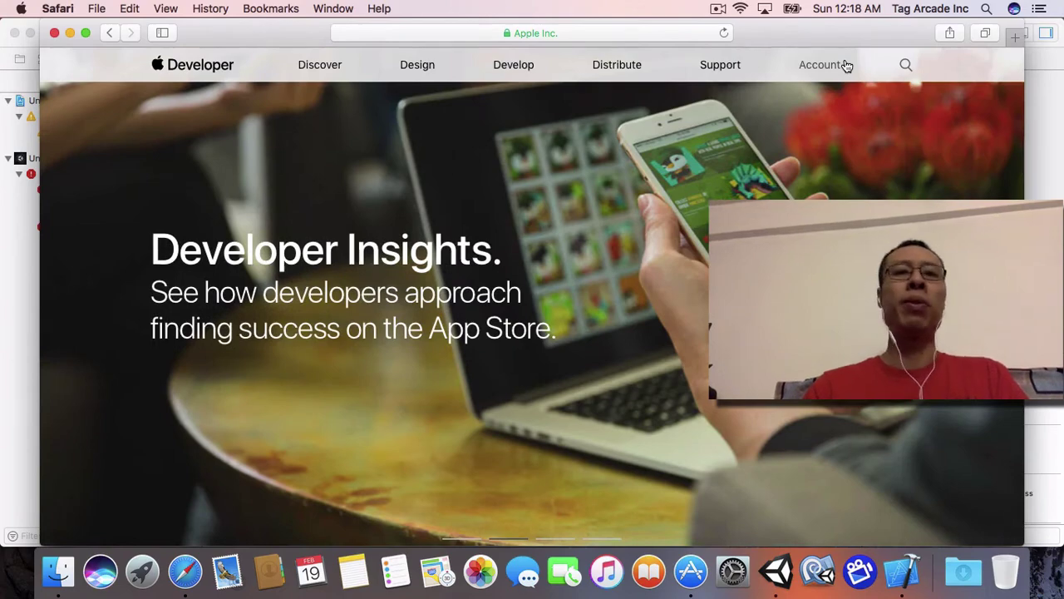
{"action": "left_click_drag", "start_coordinate": [269, 35], "coordinate": [295, 116]}
{"action": "left_click", "coordinate": [355, 40]}
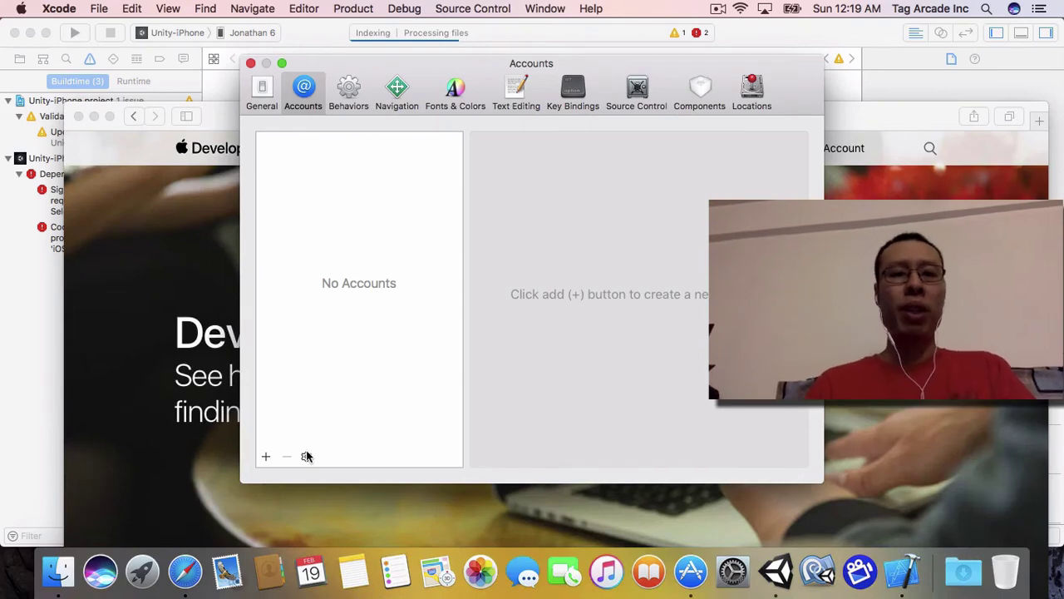
Step: Import the .developerprofile from the USB drive via the gear menu and enter its password
{"action": "left_click", "coordinate": [306, 456]}
{"action": "left_click", "coordinate": [334, 473]}
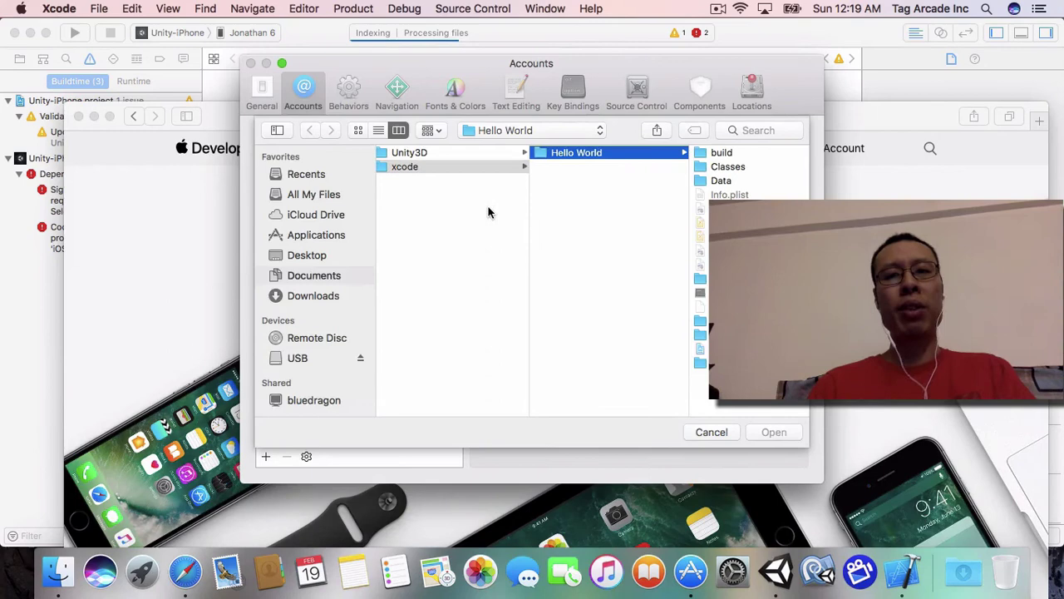
{"action": "left_click", "coordinate": [297, 357]}
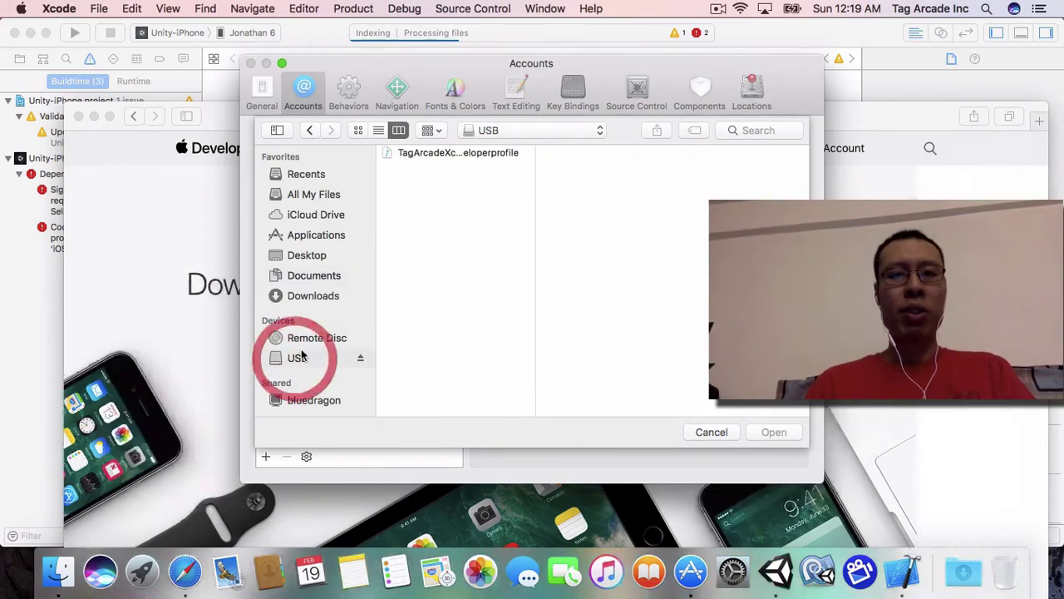
{"action": "left_click", "coordinate": [426, 152]}
{"action": "left_click", "coordinate": [776, 432]}
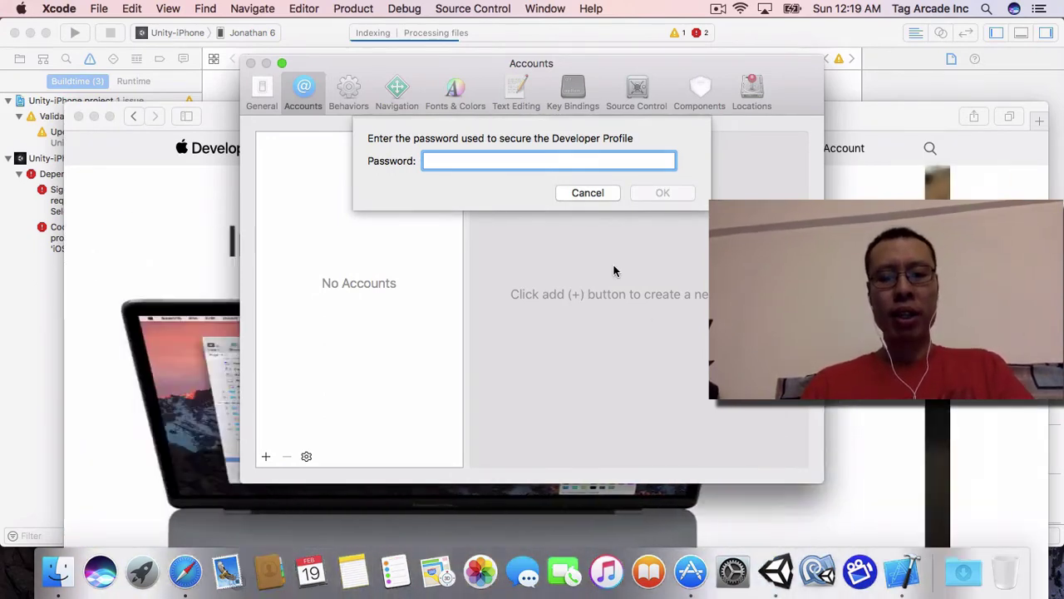
{"action": "type", "text": "••••"}
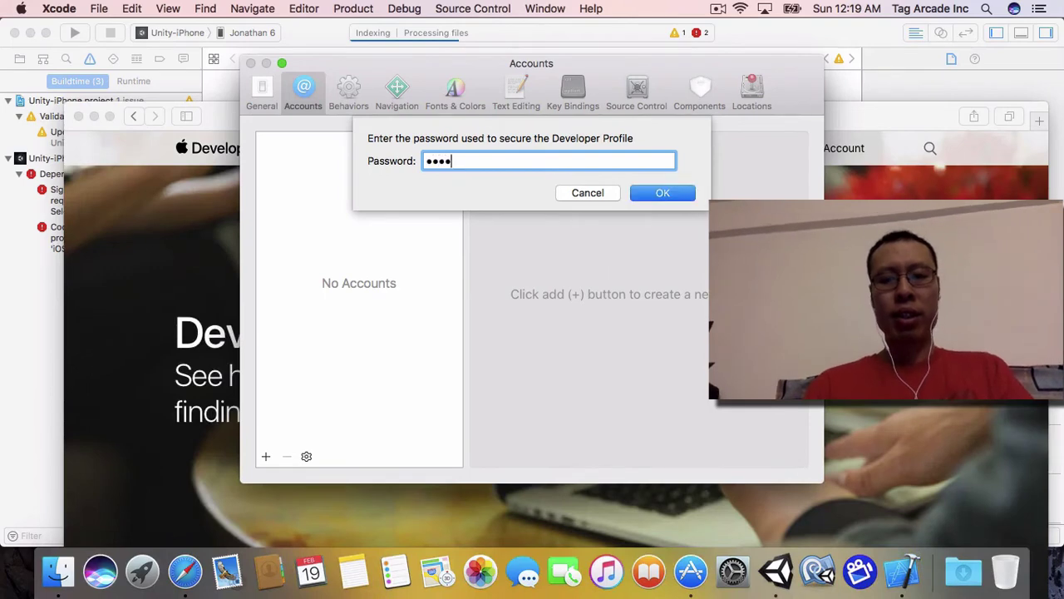
{"action": "key", "text": "Return"}
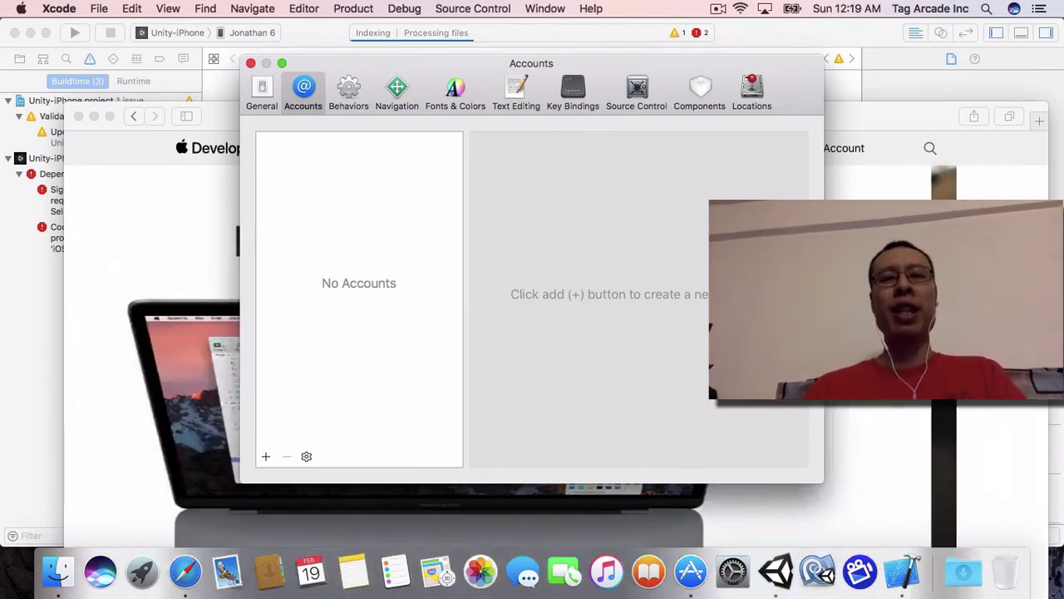
Step: Import the USB developer profile again and submit the correct profile password
{"action": "left_click", "coordinate": [306, 456]}
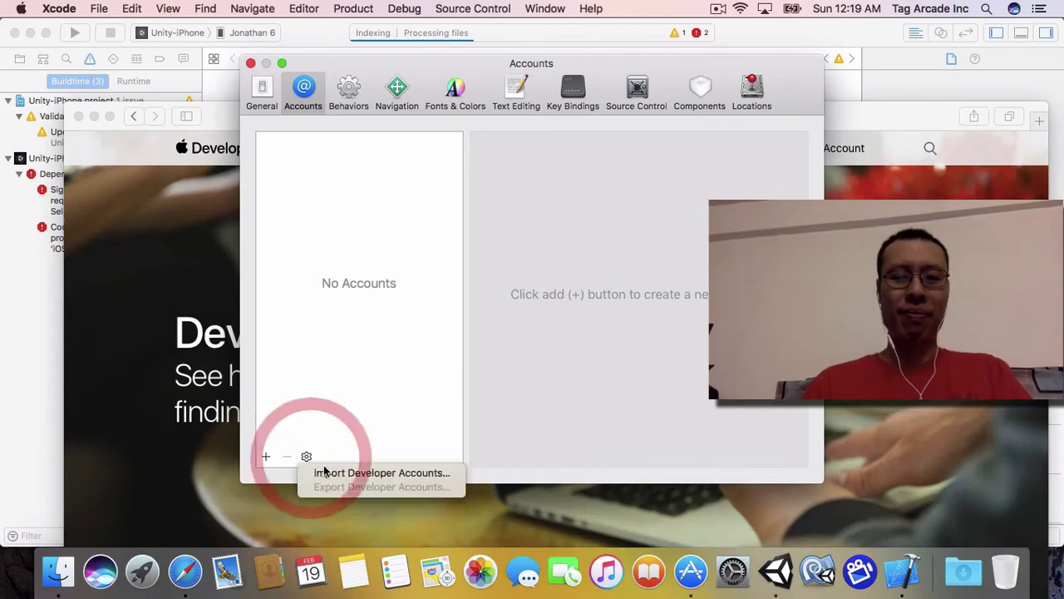
{"action": "left_click", "coordinate": [333, 473]}
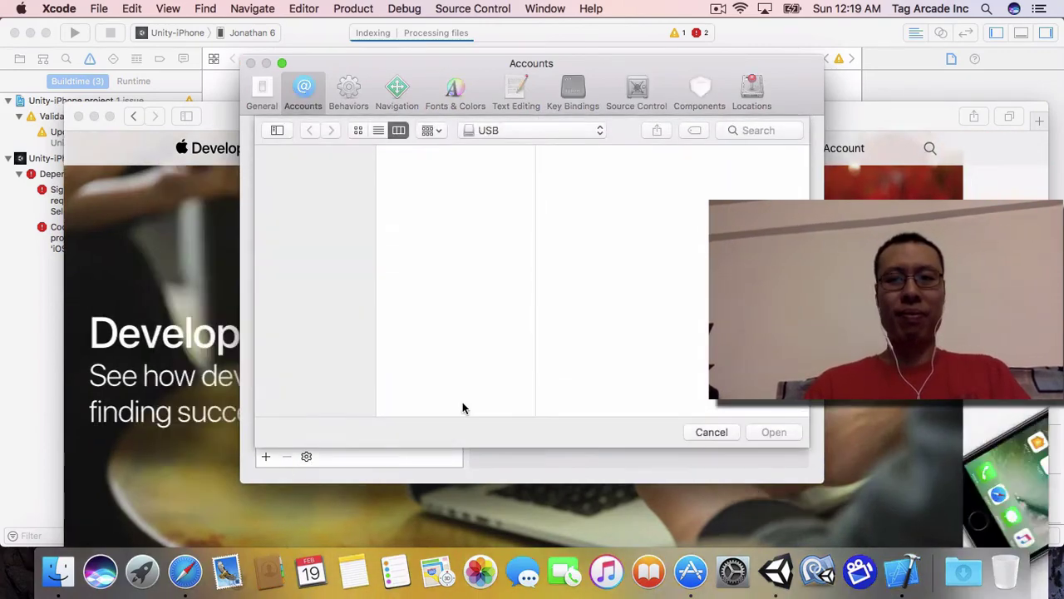
{"action": "left_click", "coordinate": [435, 152]}
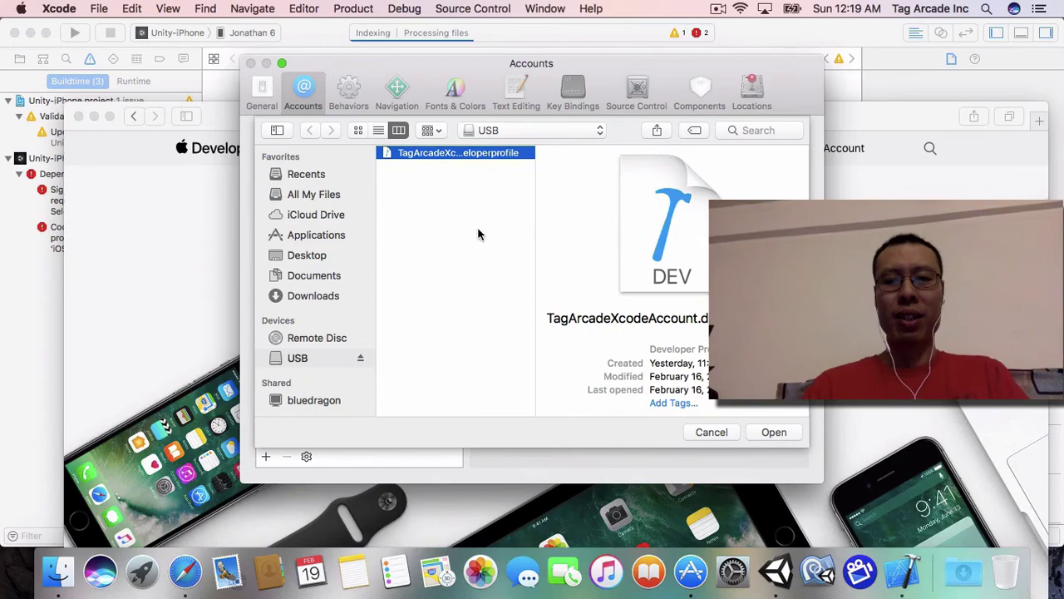
{"action": "left_click", "coordinate": [772, 433]}
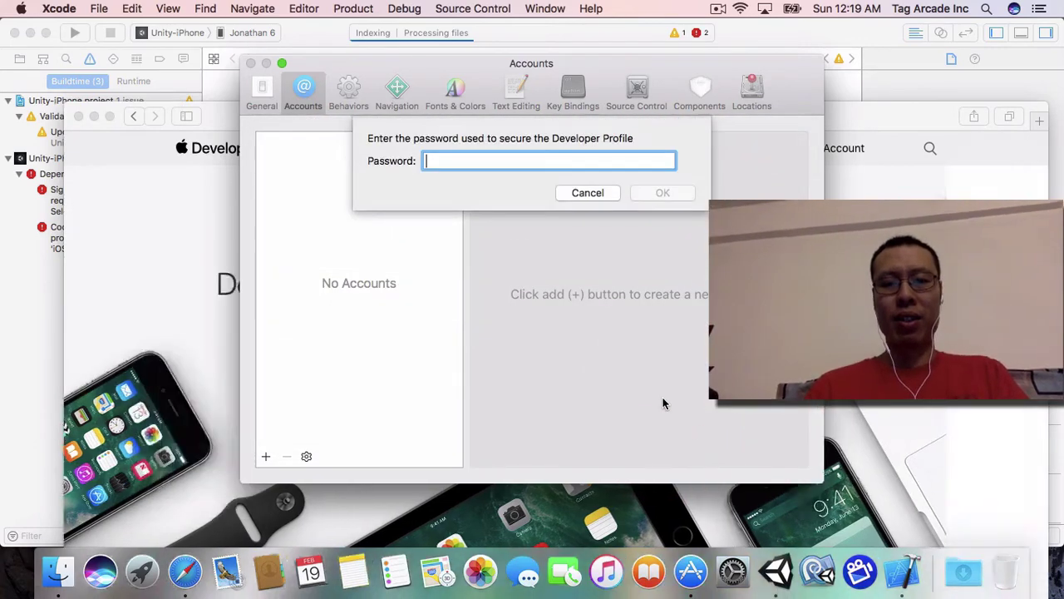
{"action": "type", "text": "•••••••••••••"}
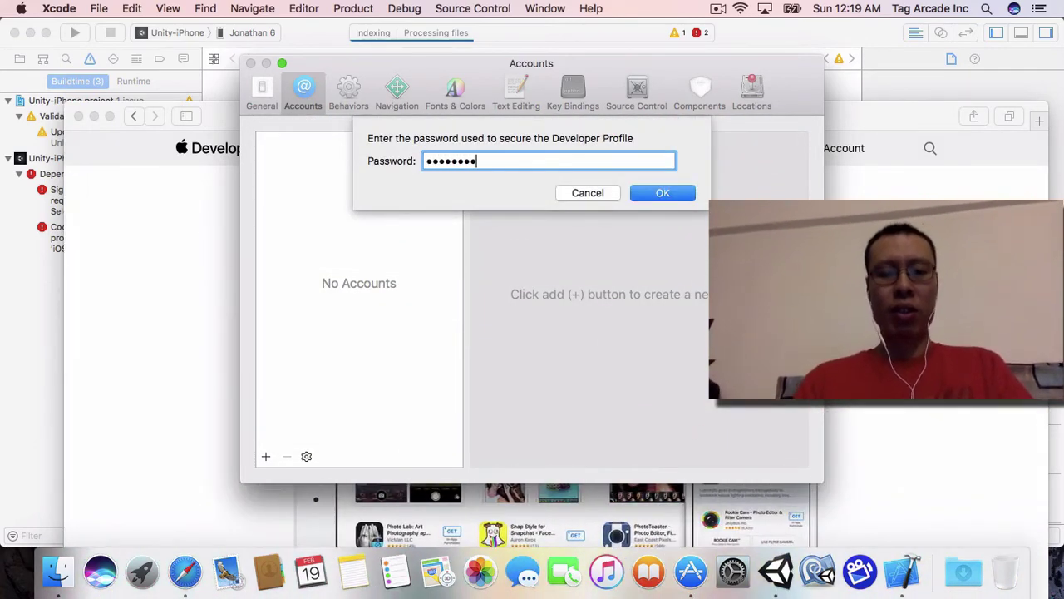
{"action": "key", "text": "Return"}
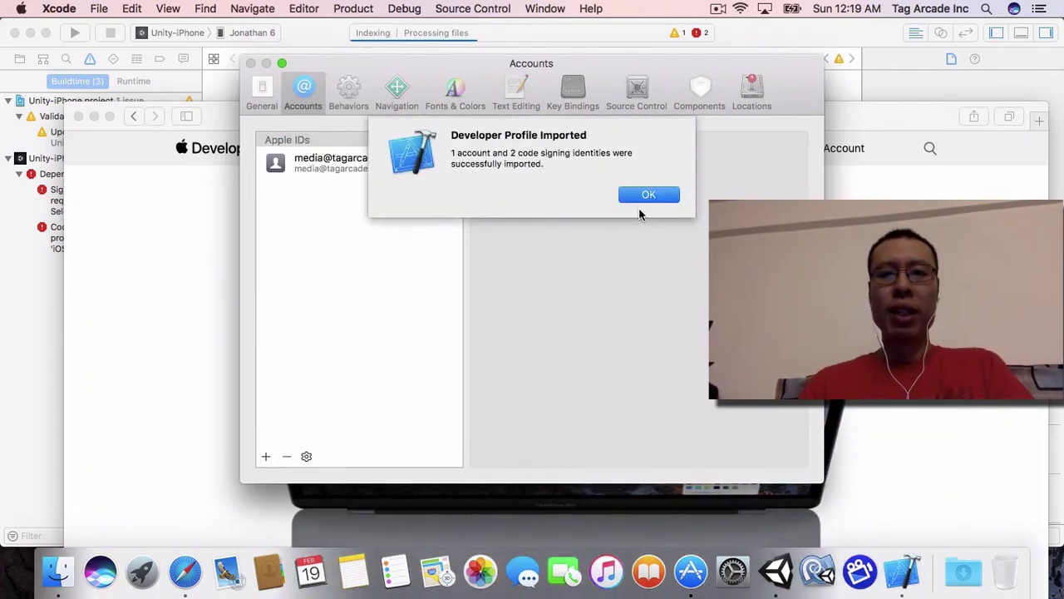
Step: Dismiss the import confirmation, close Accounts preferences, and attempt a build
{"action": "left_click", "coordinate": [642, 203]}
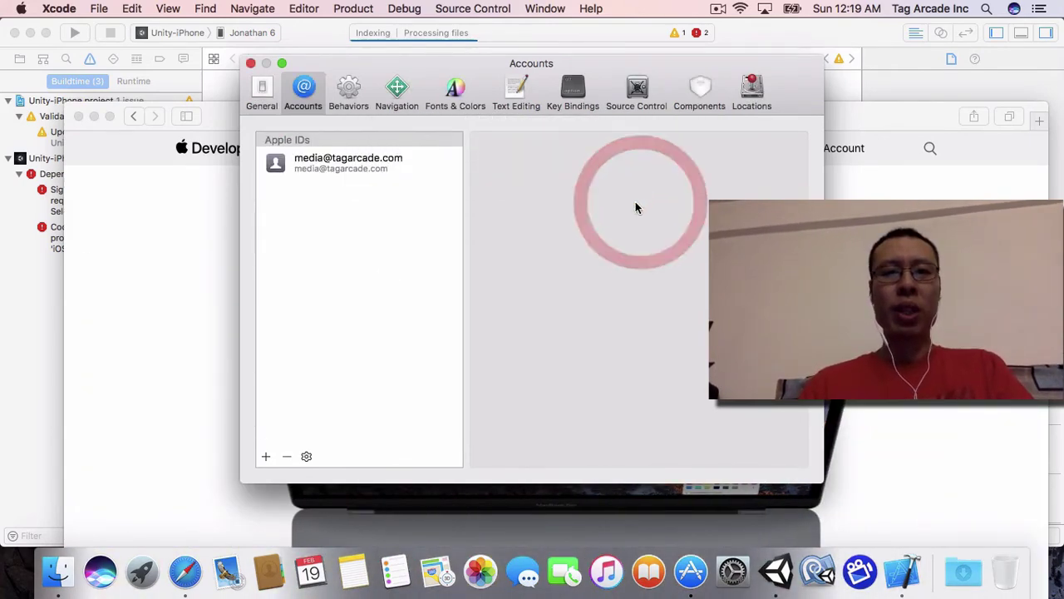
{"action": "left_click", "coordinate": [347, 160]}
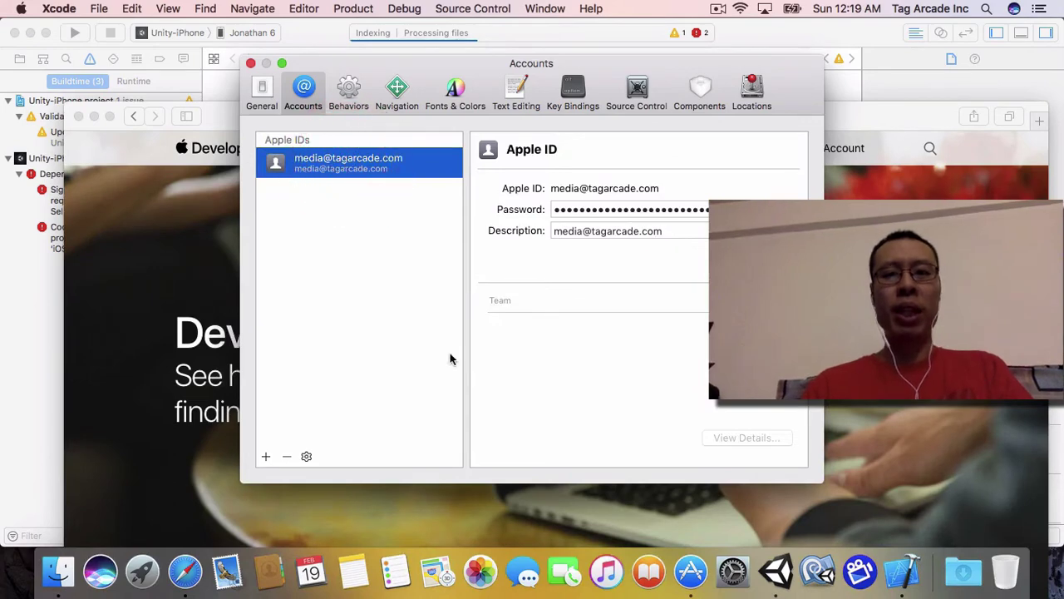
{"action": "left_click", "coordinate": [250, 63]}
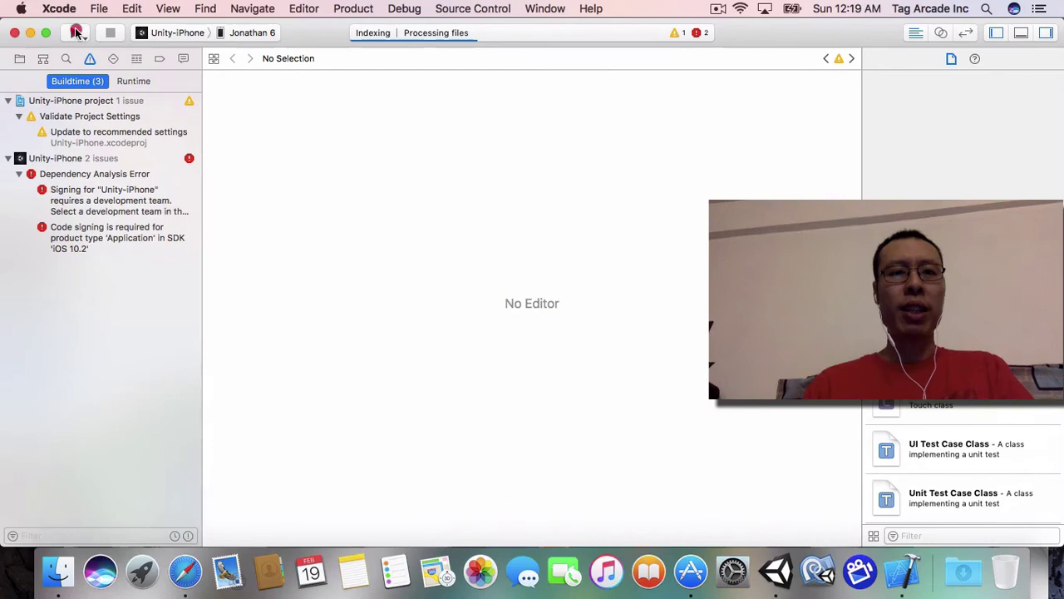
{"action": "left_click", "coordinate": [75, 33]}
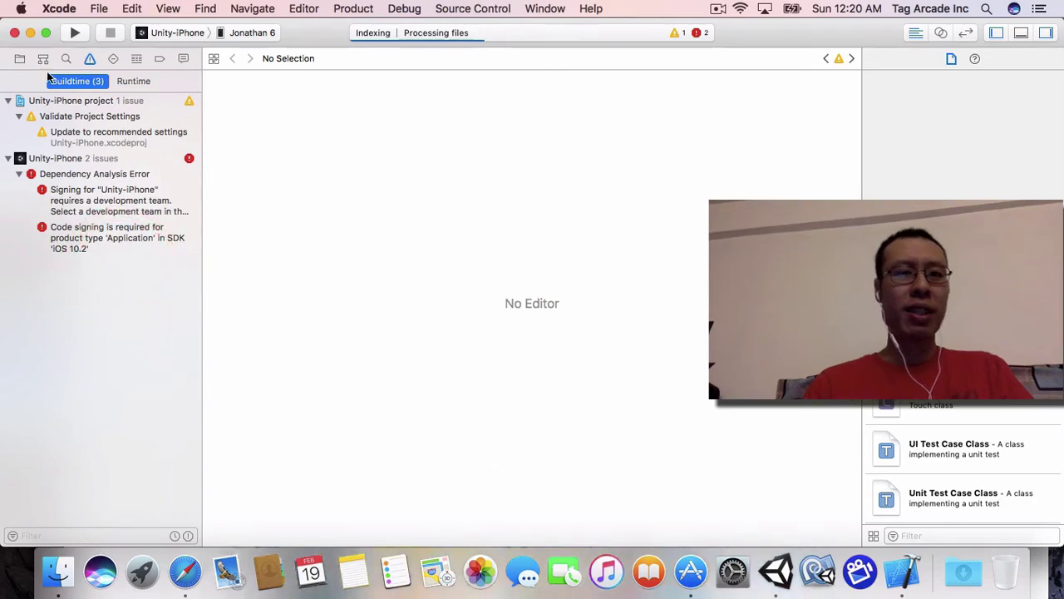
Step: Open the Unity-iPhone project's General settings and try Add Account under Signing
{"action": "left_click", "coordinate": [19, 58]}
{"action": "left_click", "coordinate": [8, 79]}
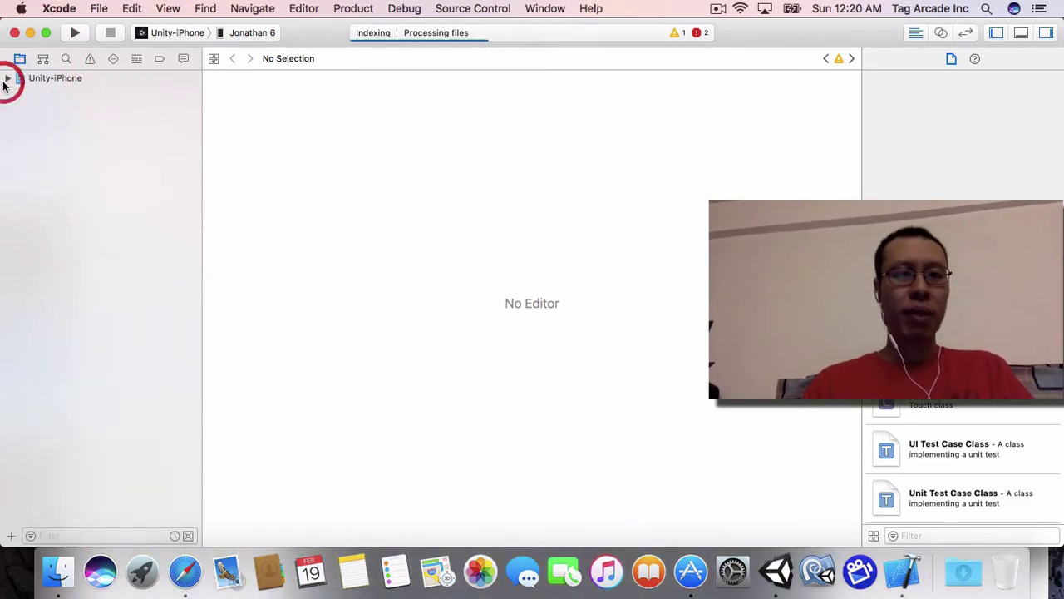
{"action": "left_click", "coordinate": [39, 77]}
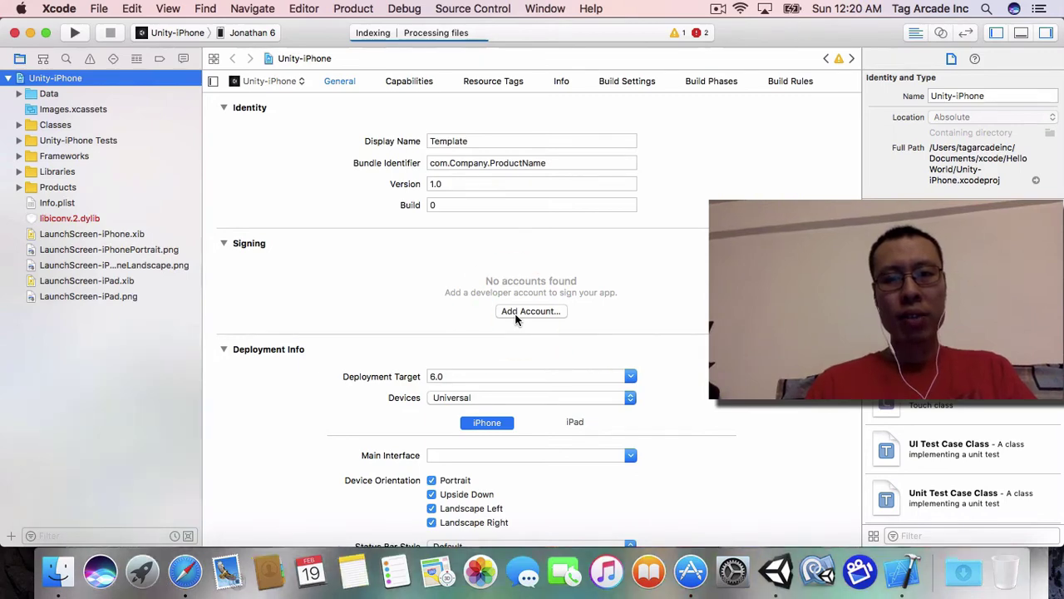
{"action": "left_click", "coordinate": [528, 312]}
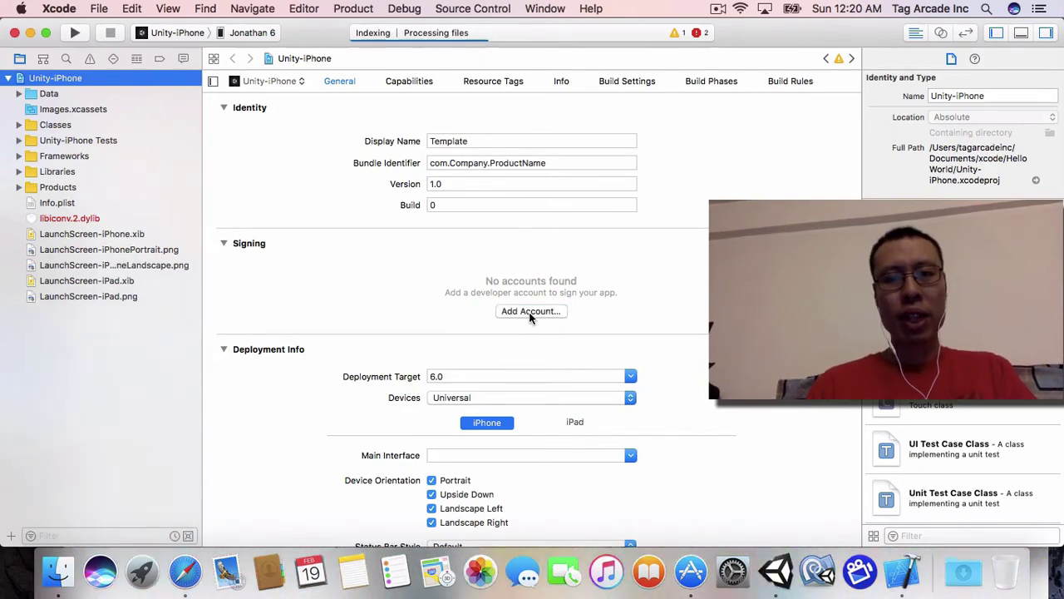
{"action": "left_click", "coordinate": [525, 313]}
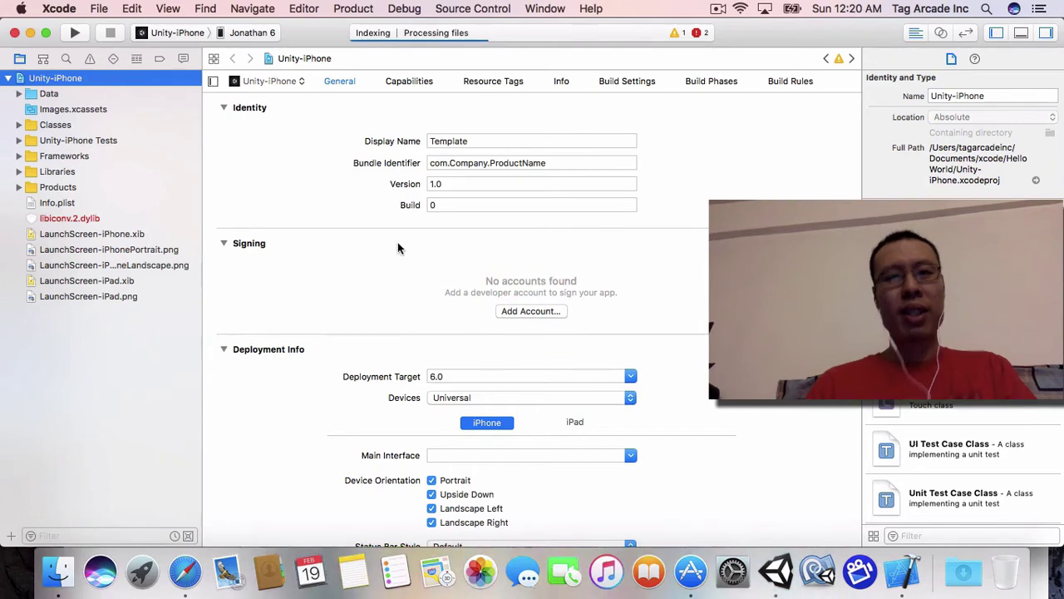
{"action": "left_click", "coordinate": [66, 15]}
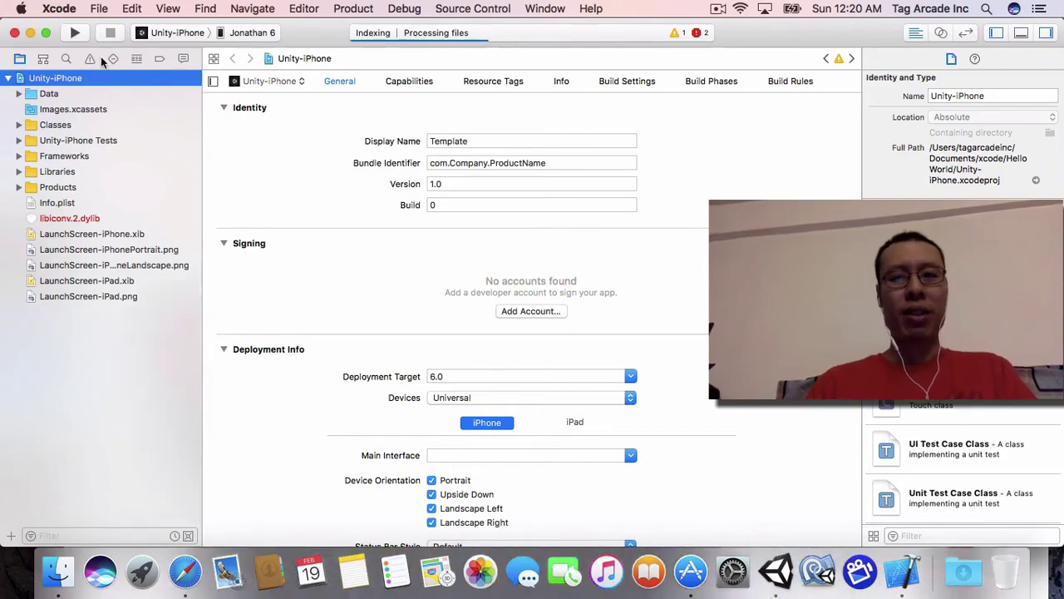
{"action": "left_click", "coordinate": [62, 8]}
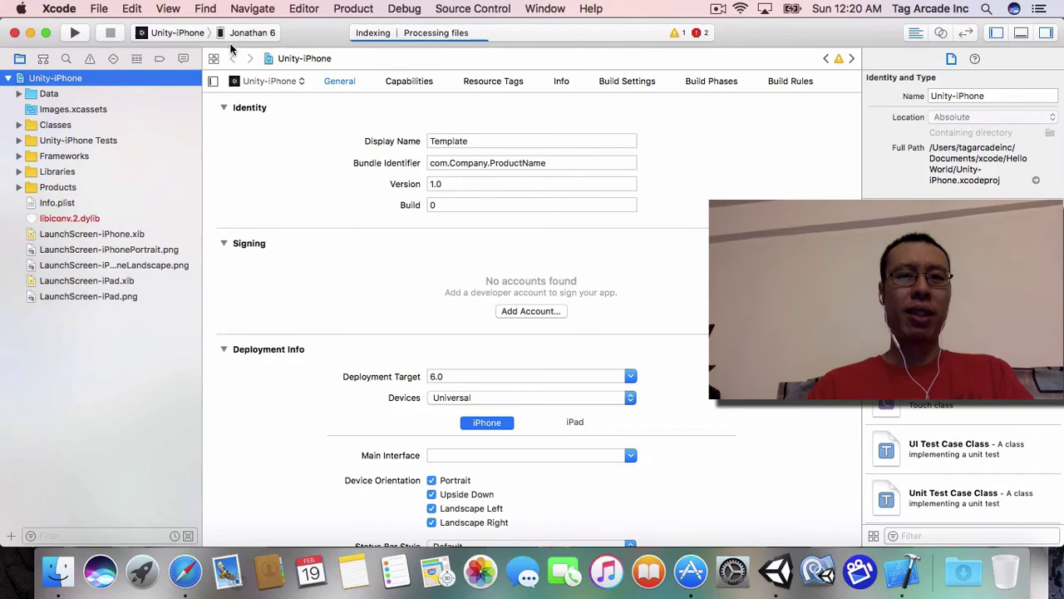
Step: Reopen Accounts preferences, select the imported Apple ID, and clear its stored password
{"action": "left_click", "coordinate": [104, 53]}
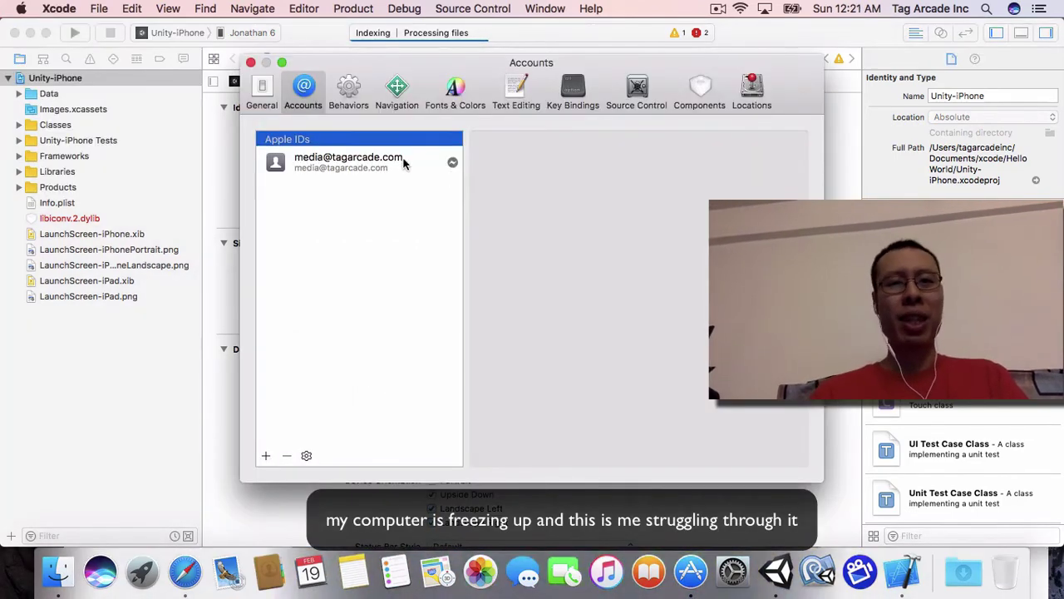
{"action": "left_click", "coordinate": [446, 176]}
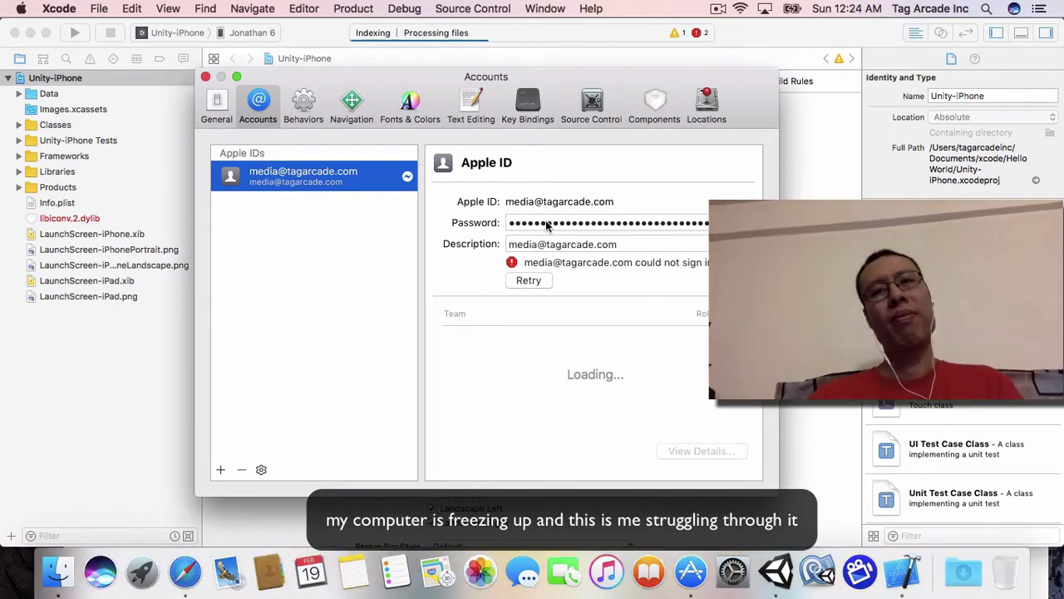
{"action": "left_click", "coordinate": [589, 241]}
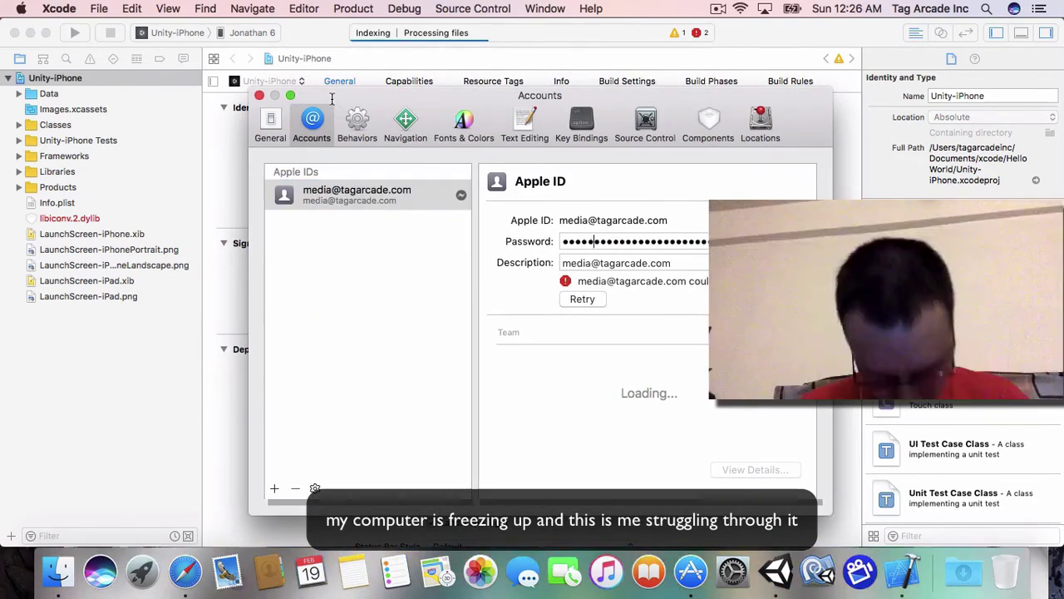
{"action": "key", "text": "super+a"}
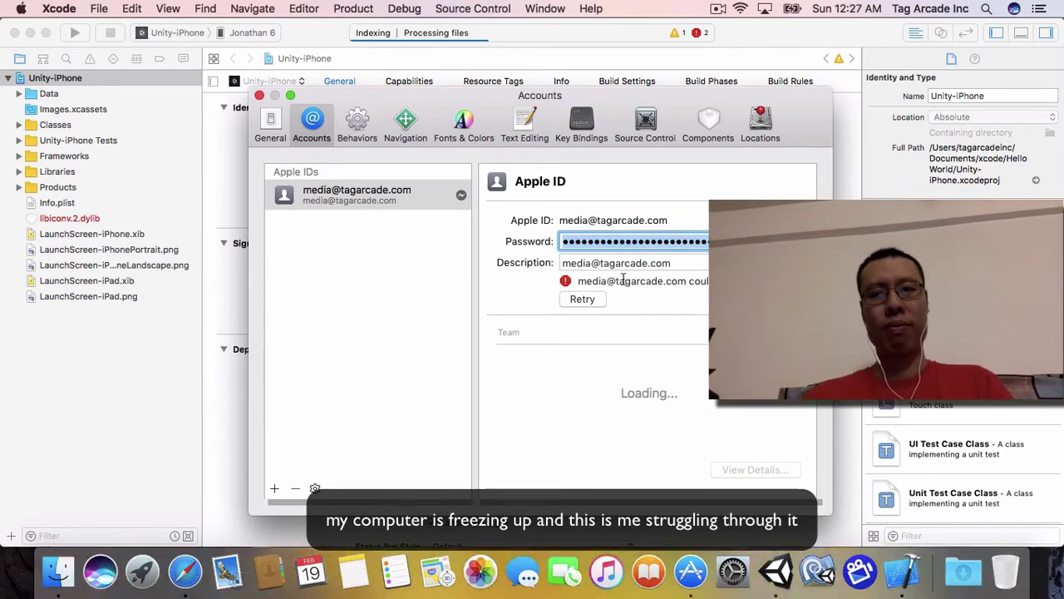
{"action": "key", "text": "BackSpace"}
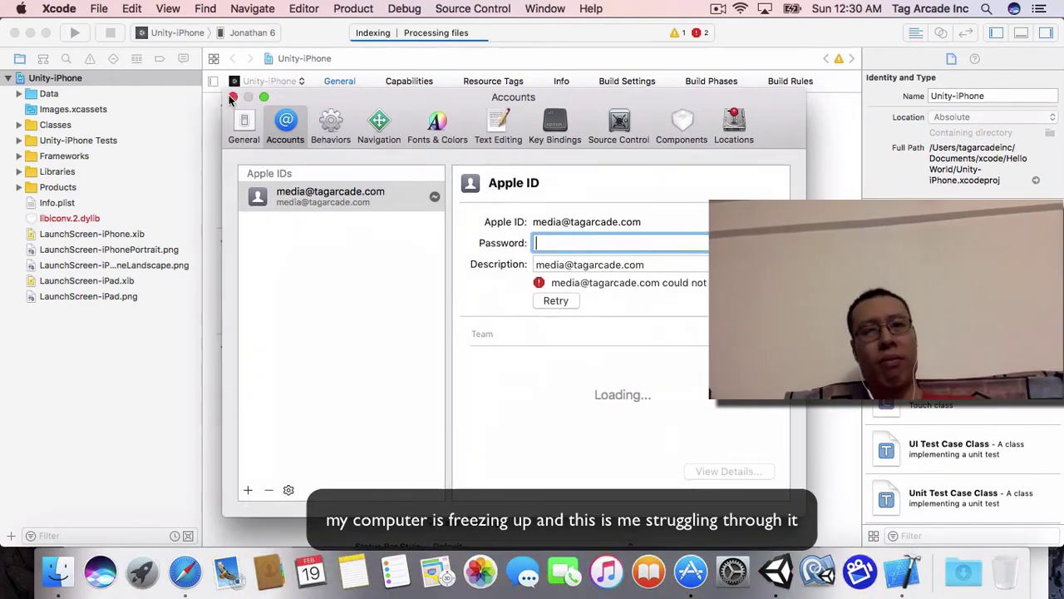
{"action": "left_click_drag", "start_coordinate": [259, 97], "coordinate": [275, 101]}
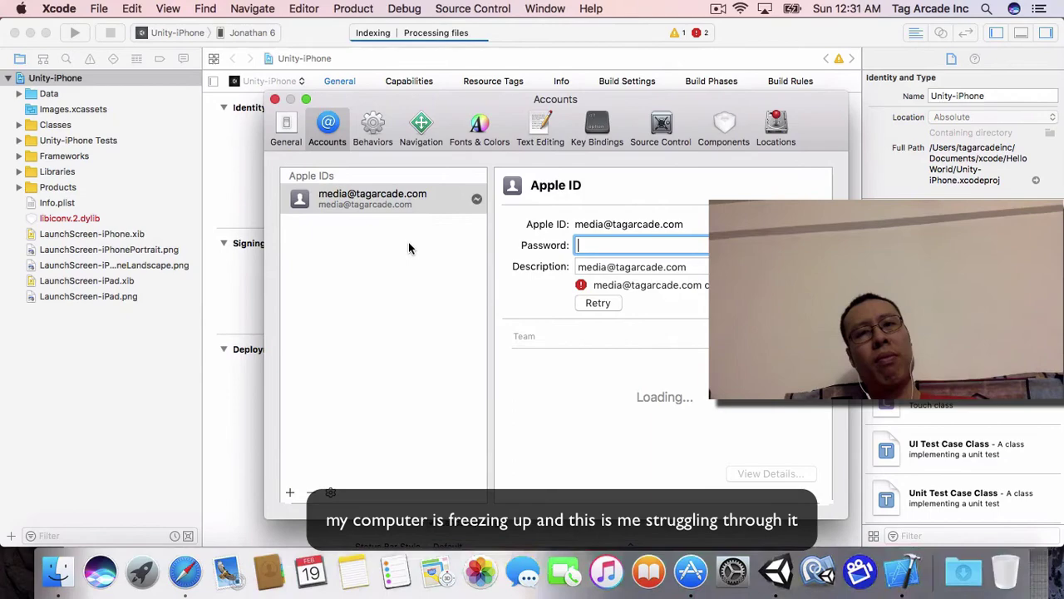
{"action": "left_click_drag", "start_coordinate": [641, 264], "coordinate": [639, 197]}
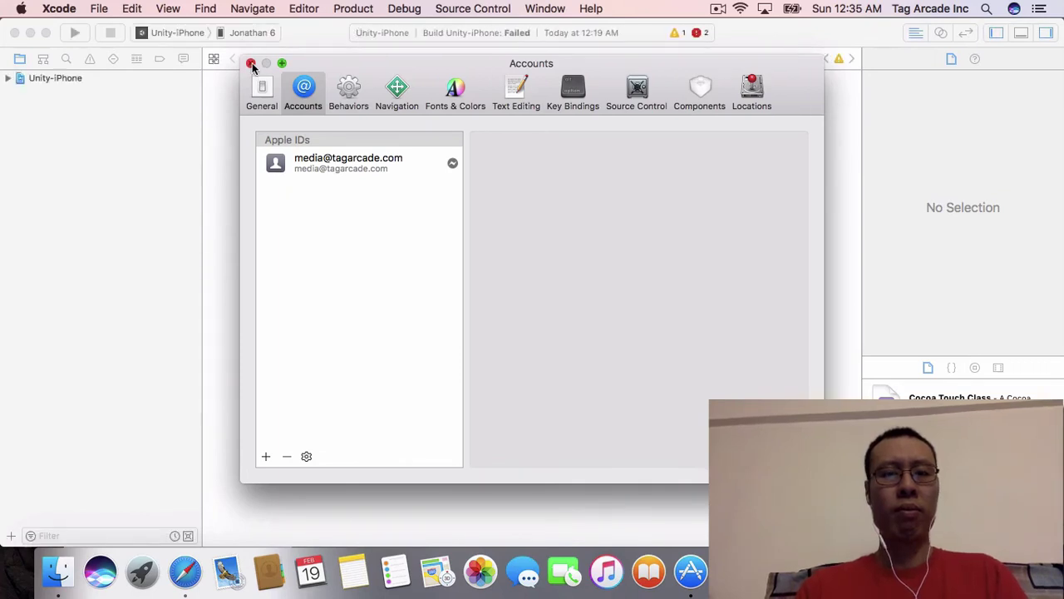
Step: Re-enter the Apple ID password so the account signs in and lists its teams
{"action": "left_click", "coordinate": [338, 166]}
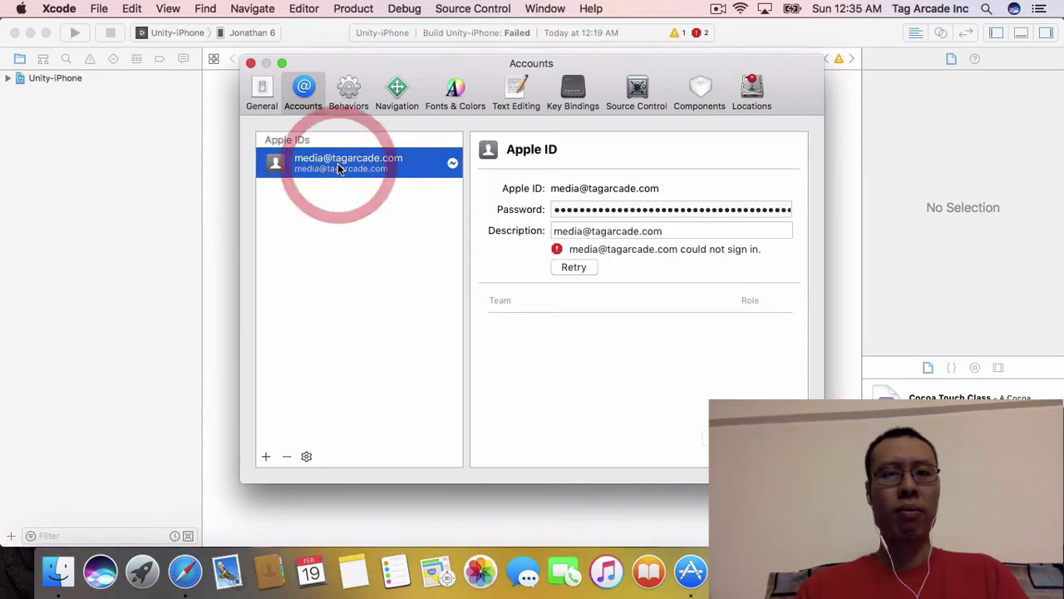
{"action": "left_click", "coordinate": [636, 214]}
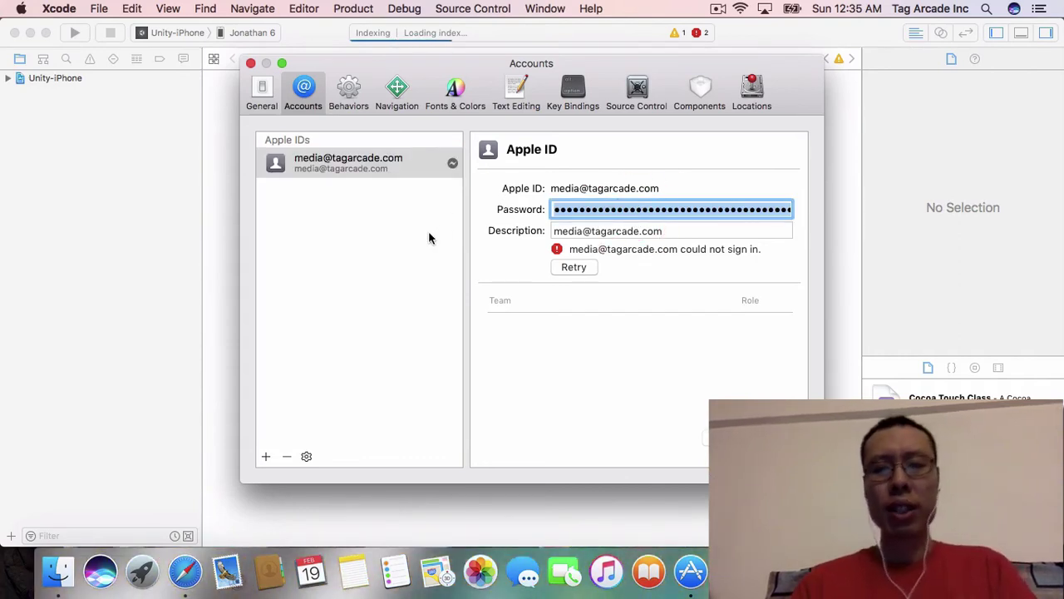
{"action": "key", "text": "BackSpace"}
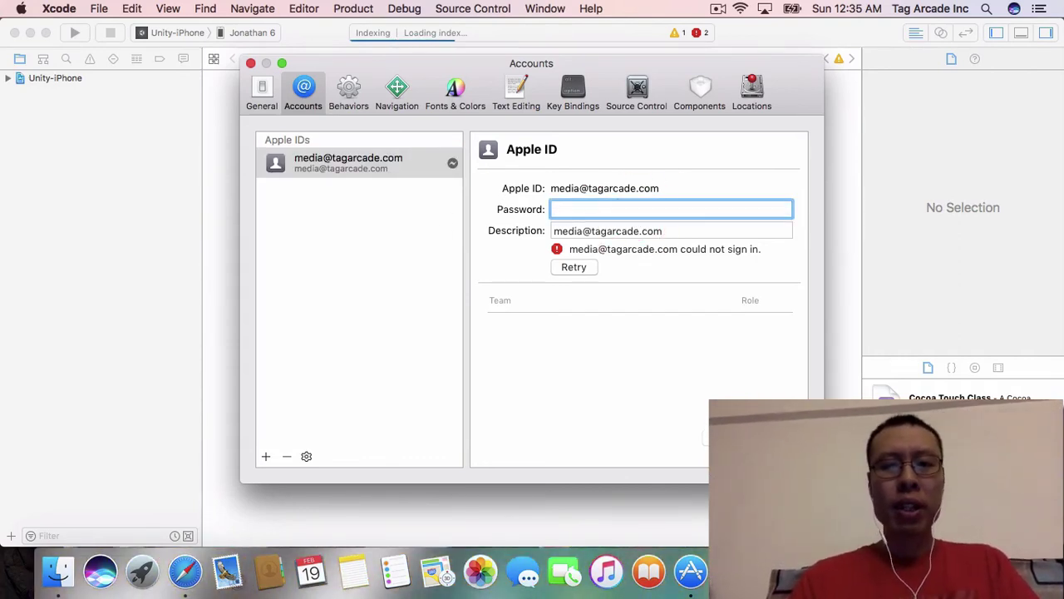
{"action": "type", "text": "••"}
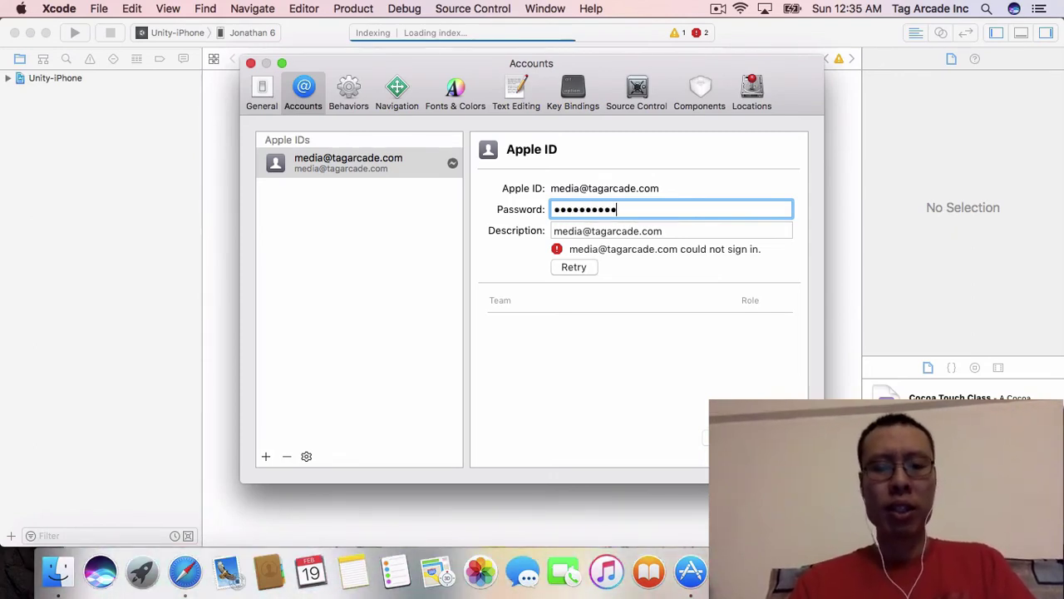
{"action": "type", "text": "•"}
{"action": "key", "text": "Return"}
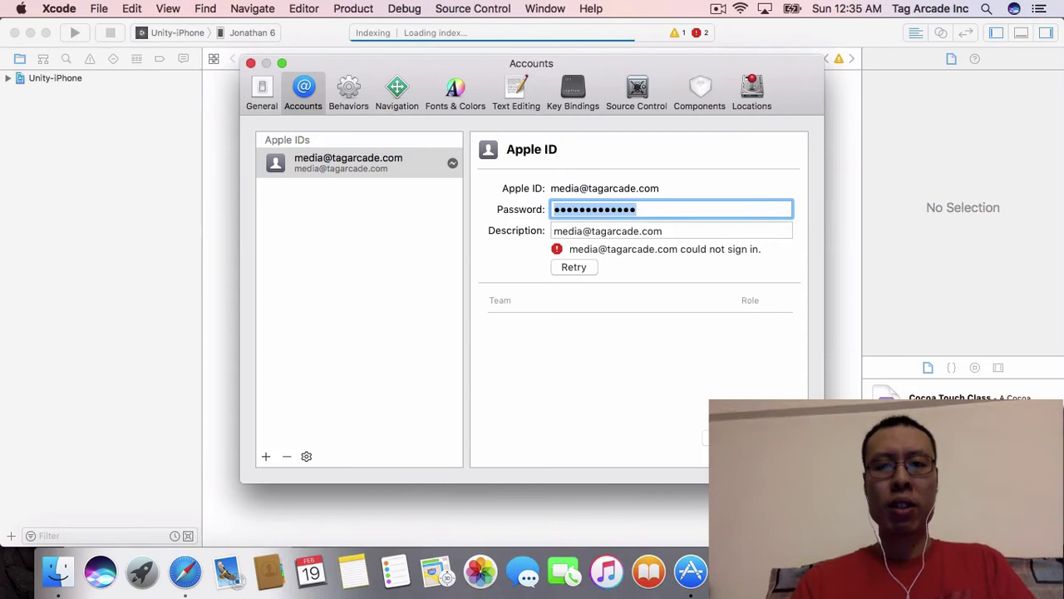
{"action": "left_click", "coordinate": [574, 267]}
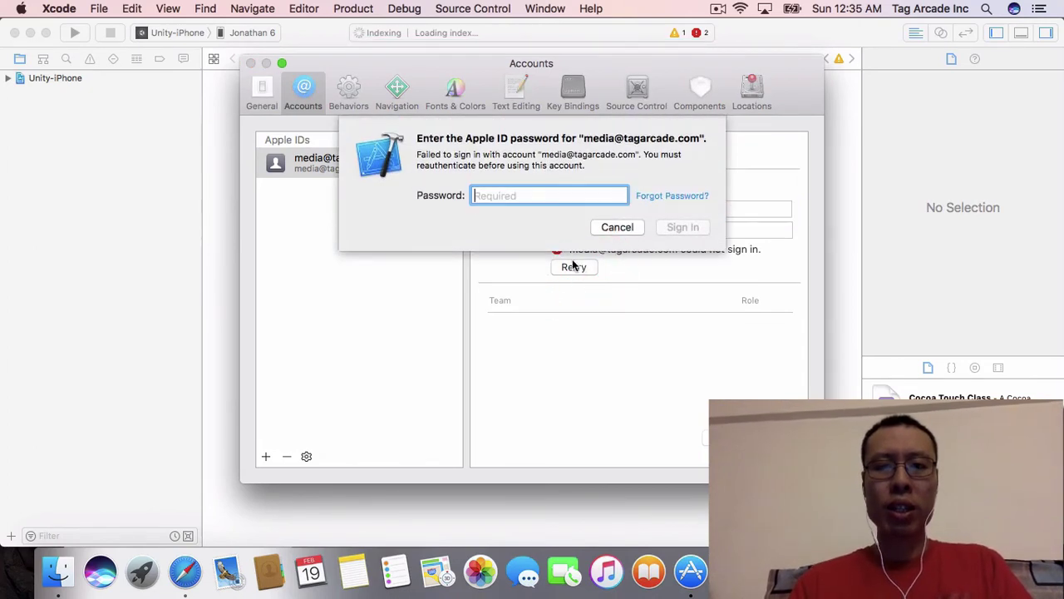
{"action": "type", "text": "••"}
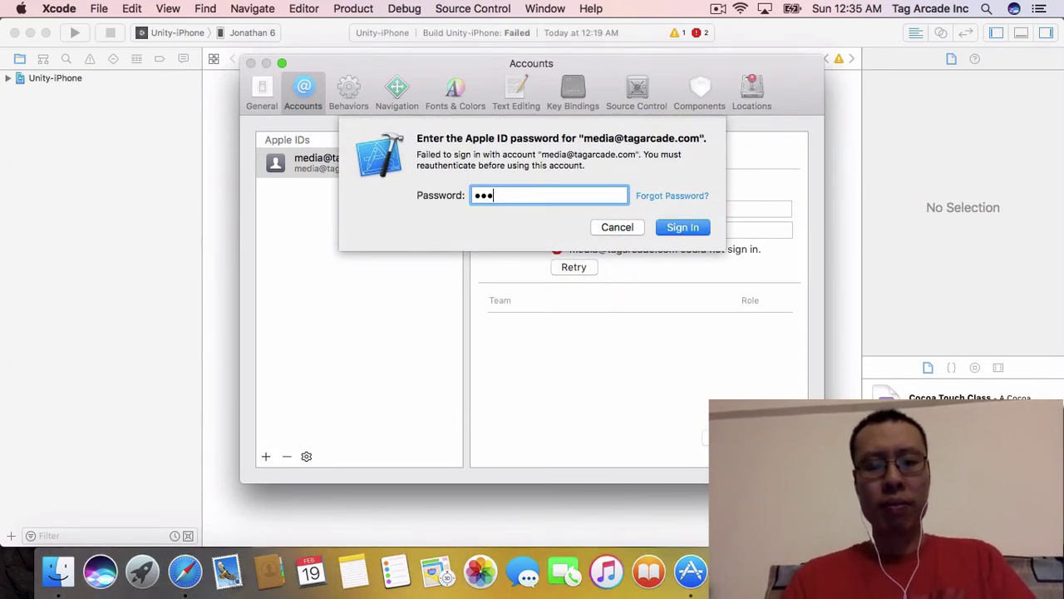
{"action": "type", "text": "•••••••••••"}
{"action": "key", "text": "Return"}
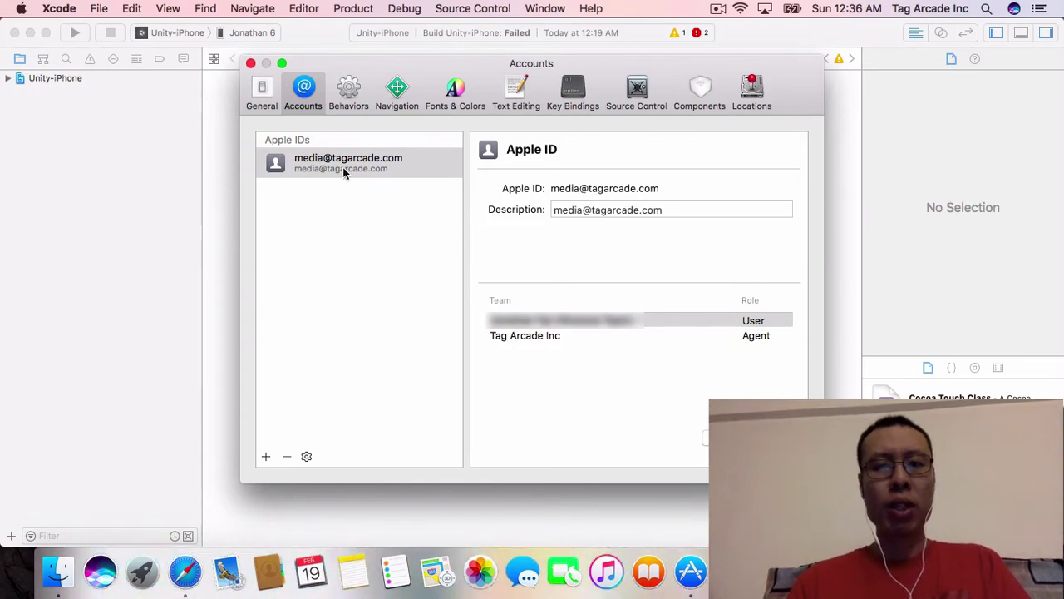
Step: Close Accounts preferences, attempt a build, and open the Unity-iPhone project settings
{"action": "left_click", "coordinate": [250, 64]}
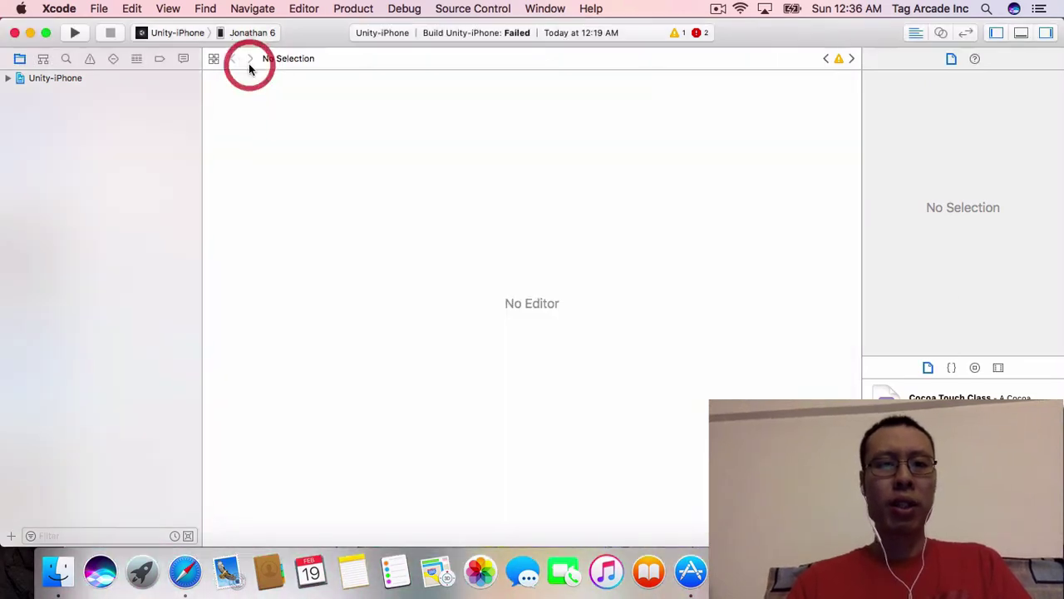
{"action": "left_click", "coordinate": [7, 78]}
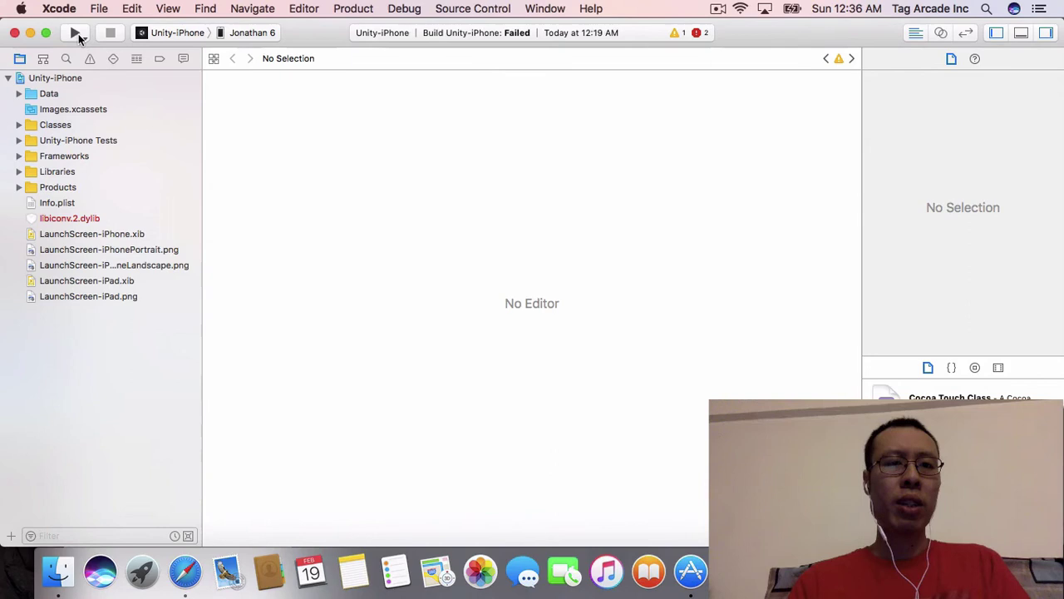
{"action": "left_click", "coordinate": [76, 33]}
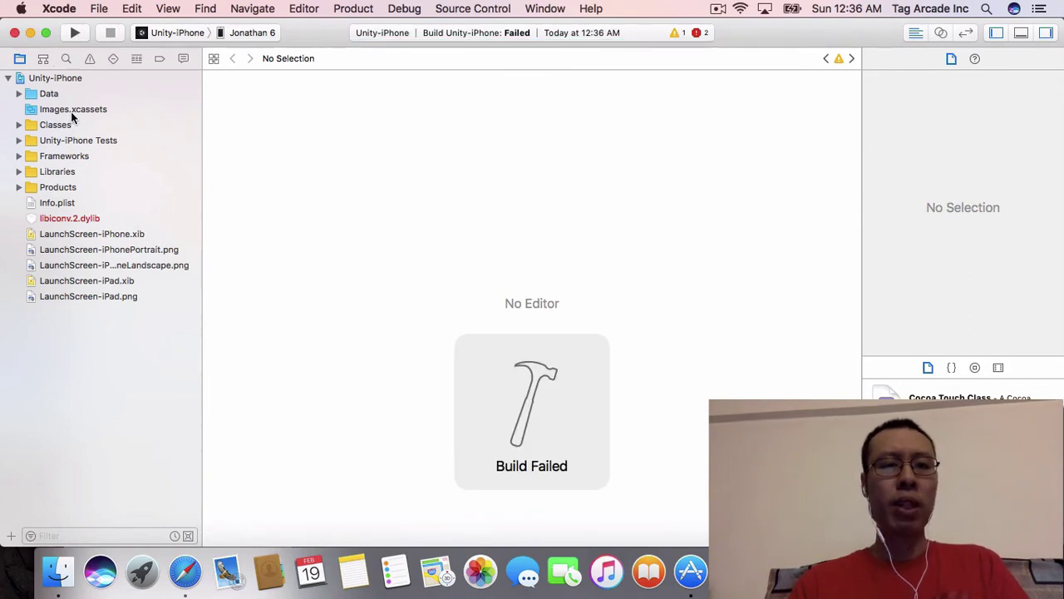
{"action": "left_click", "coordinate": [64, 78]}
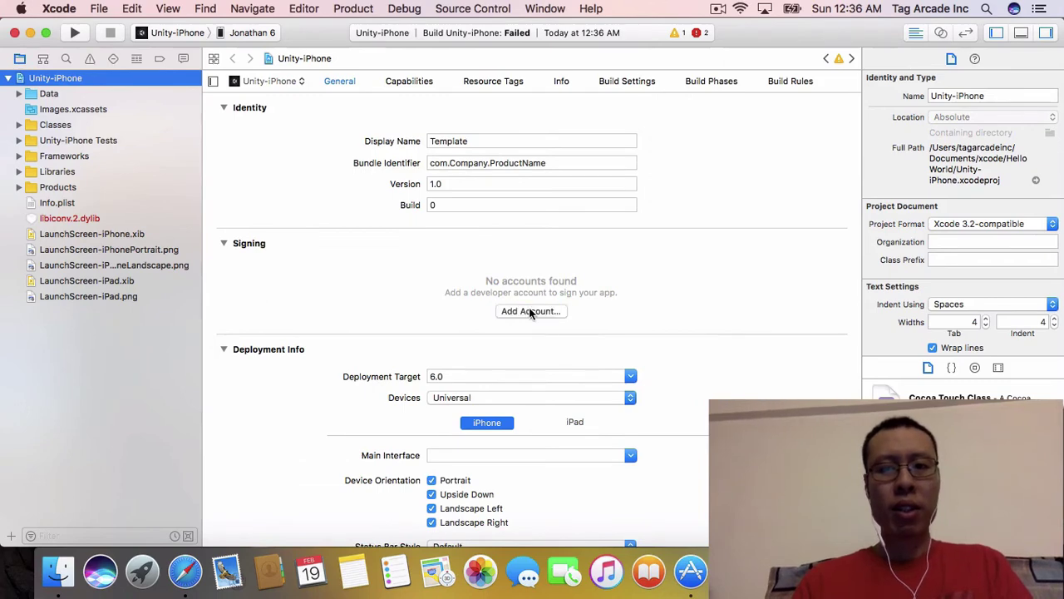
Step: Sign in the developer Apple ID via Add Account, dismiss 'Account already exists', close Accounts
{"action": "left_click", "coordinate": [530, 311]}
{"action": "left_click", "coordinate": [490, 206]}
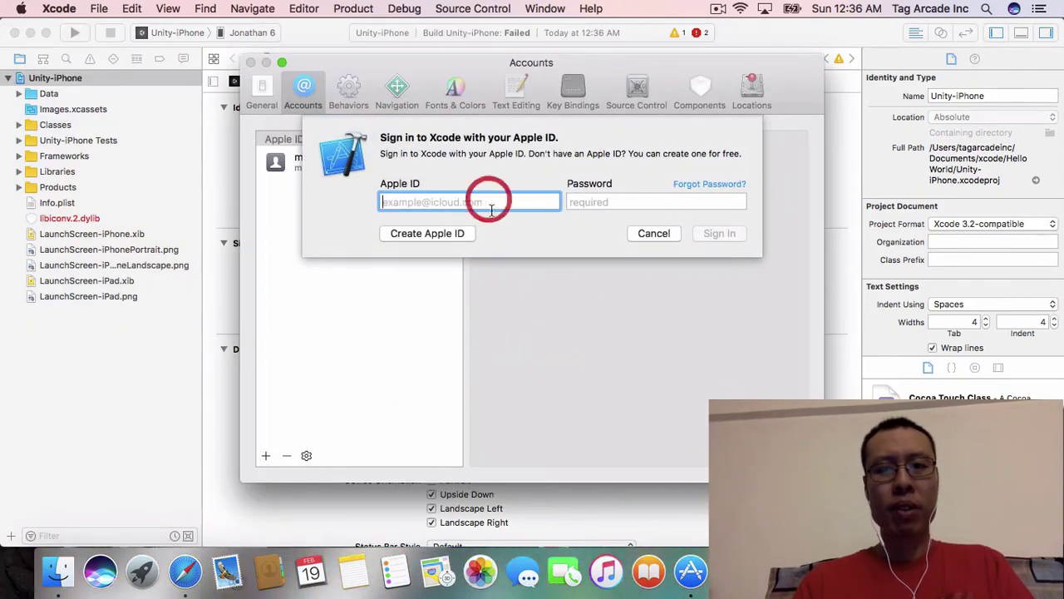
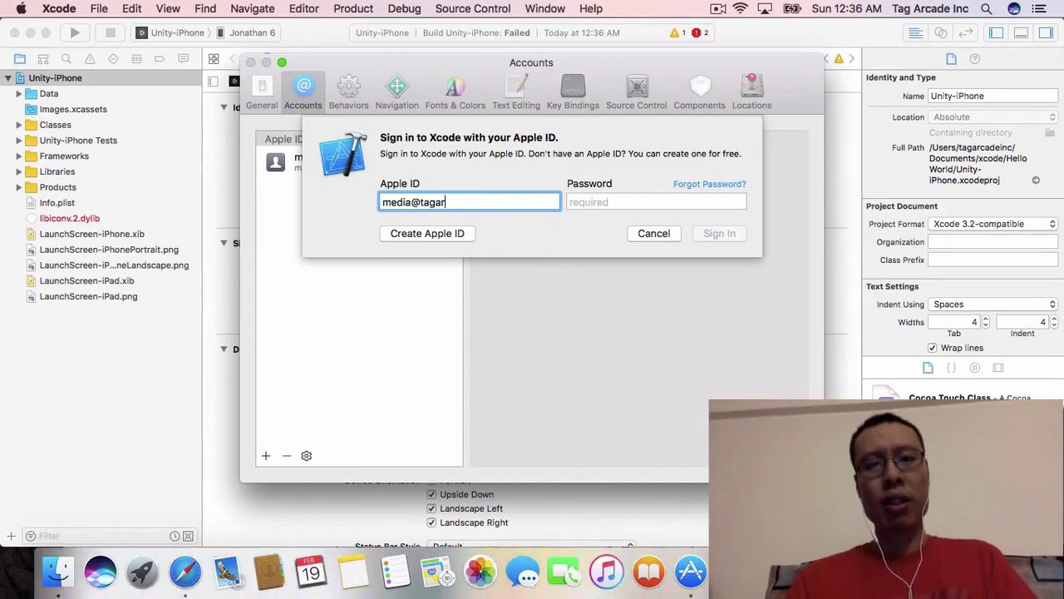
{"action": "key", "text": "Tab"}
{"action": "type", "text": "••"}
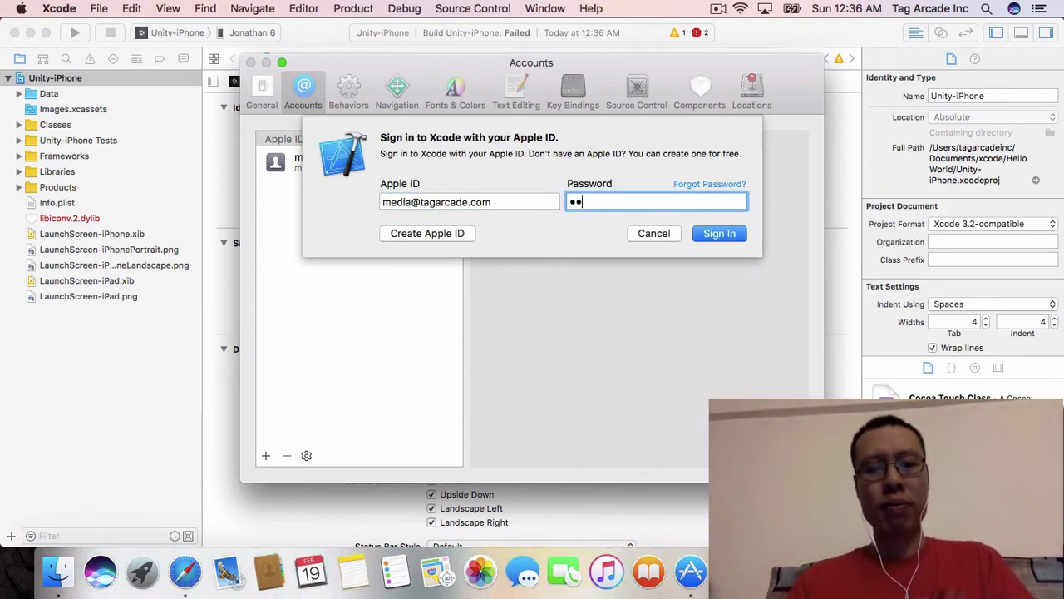
{"action": "type", "text": "•••••••••"}
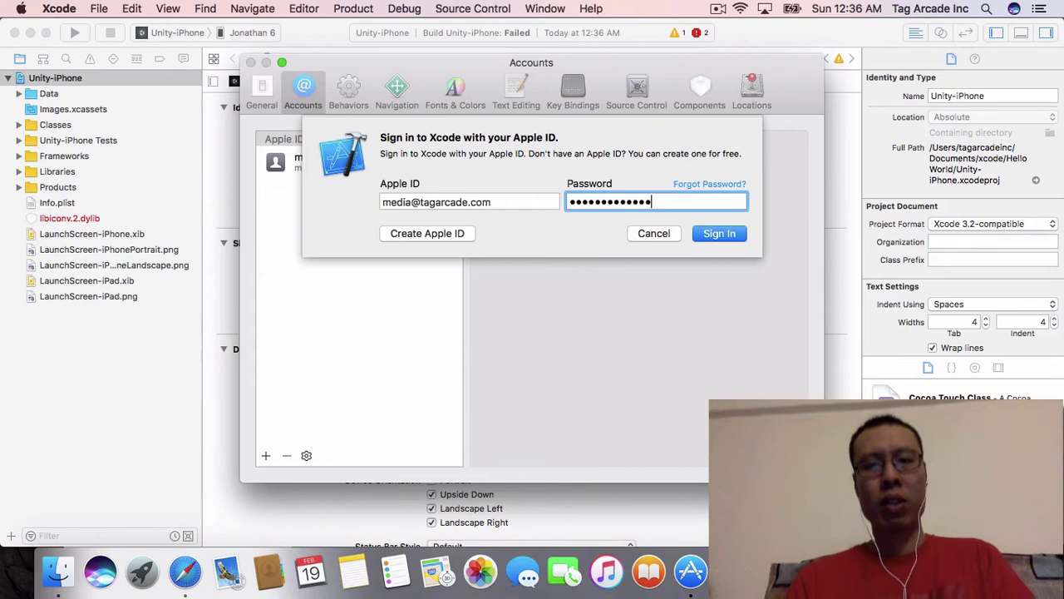
{"action": "key", "text": "Return"}
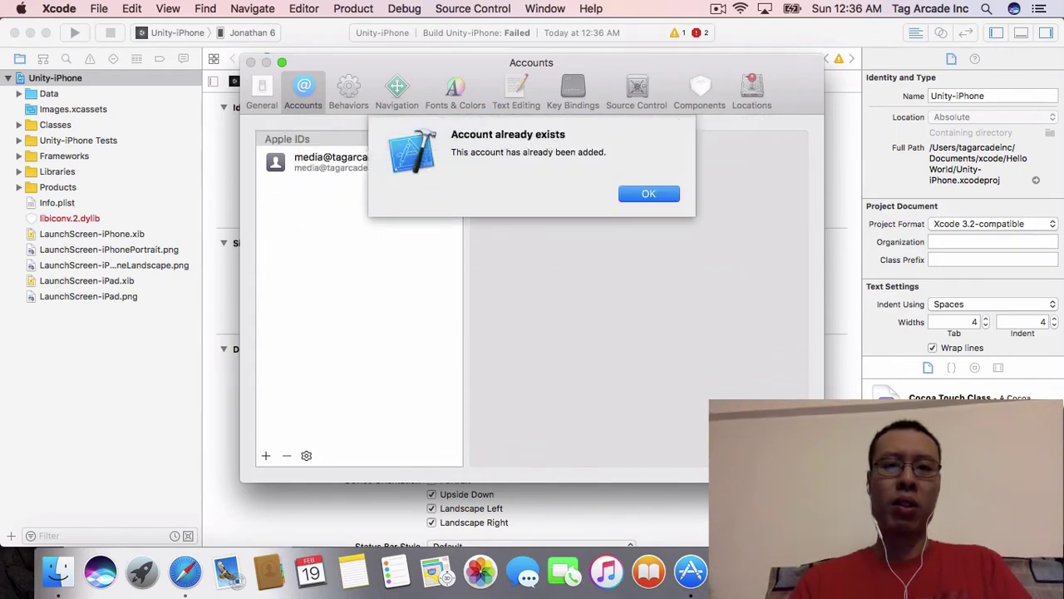
{"action": "key", "text": "Return"}
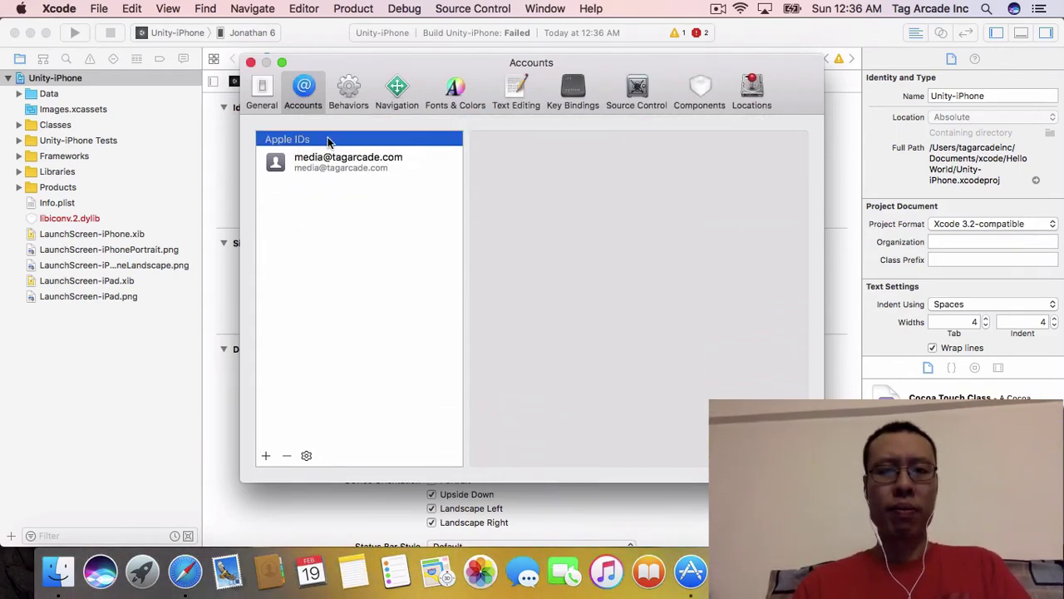
{"action": "left_click", "coordinate": [322, 164]}
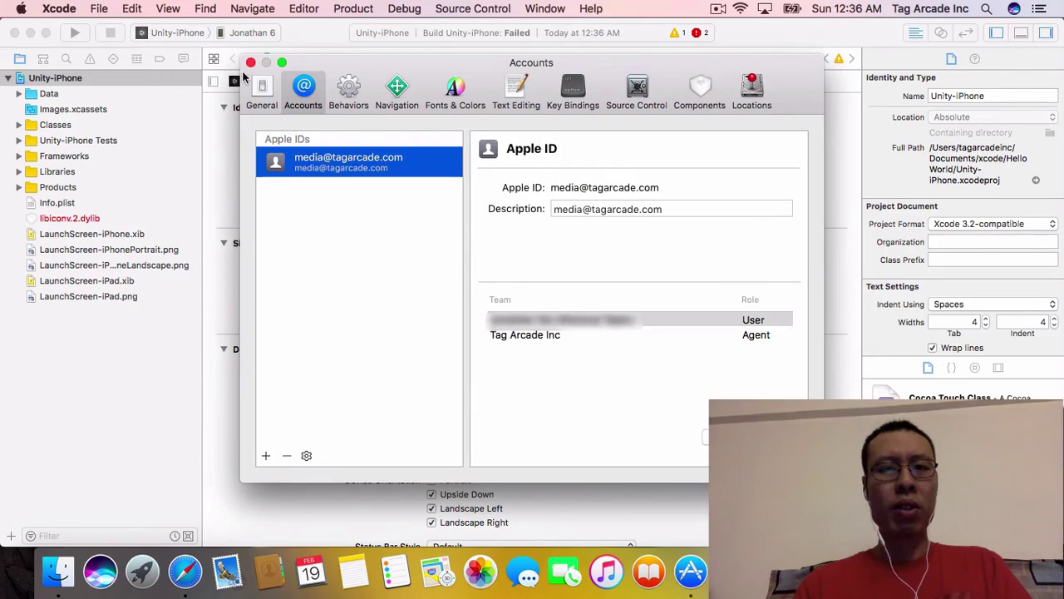
{"action": "left_click", "coordinate": [251, 63]}
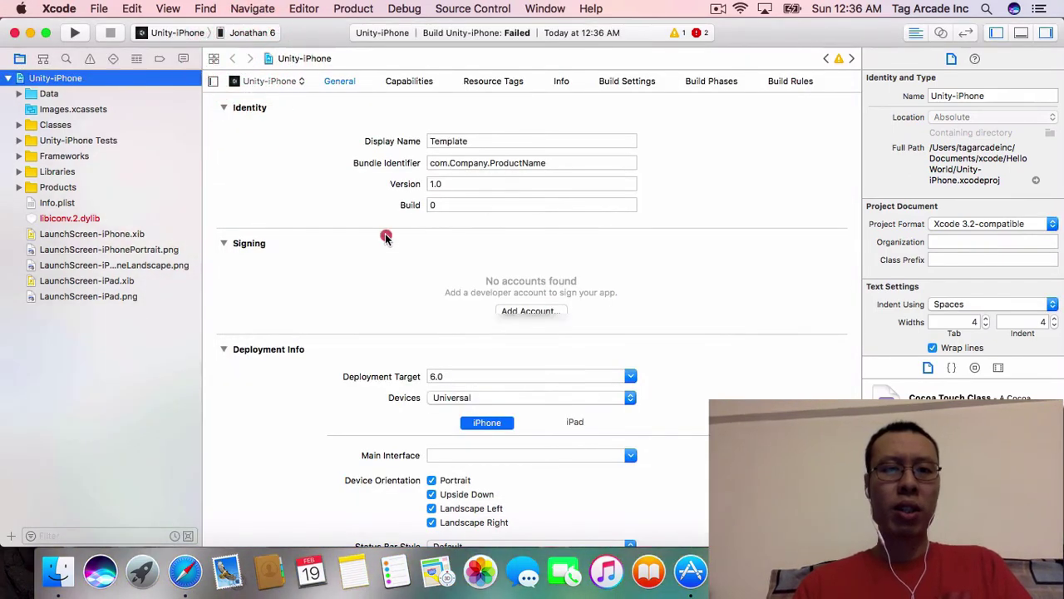
{"action": "left_click", "coordinate": [50, 93]}
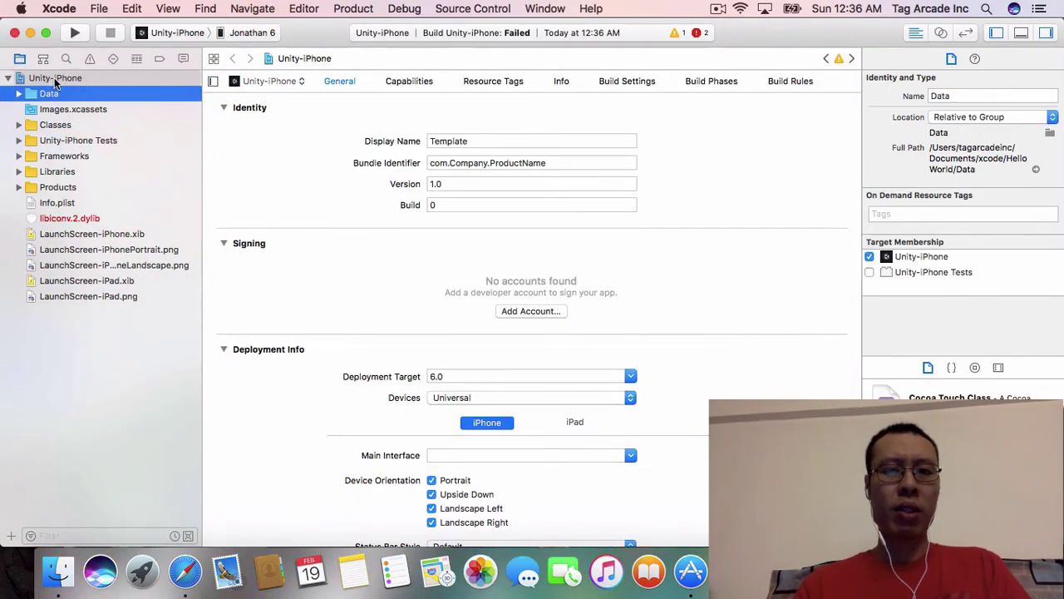
{"action": "left_click", "coordinate": [54, 78]}
{"action": "left_click", "coordinate": [43, 59]}
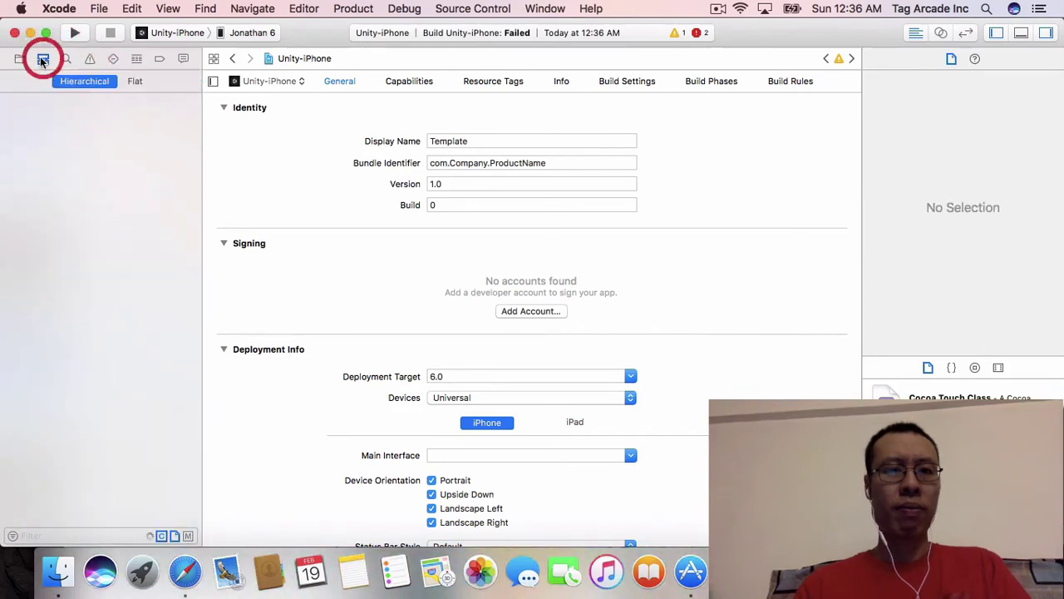
{"action": "left_click", "coordinate": [20, 58]}
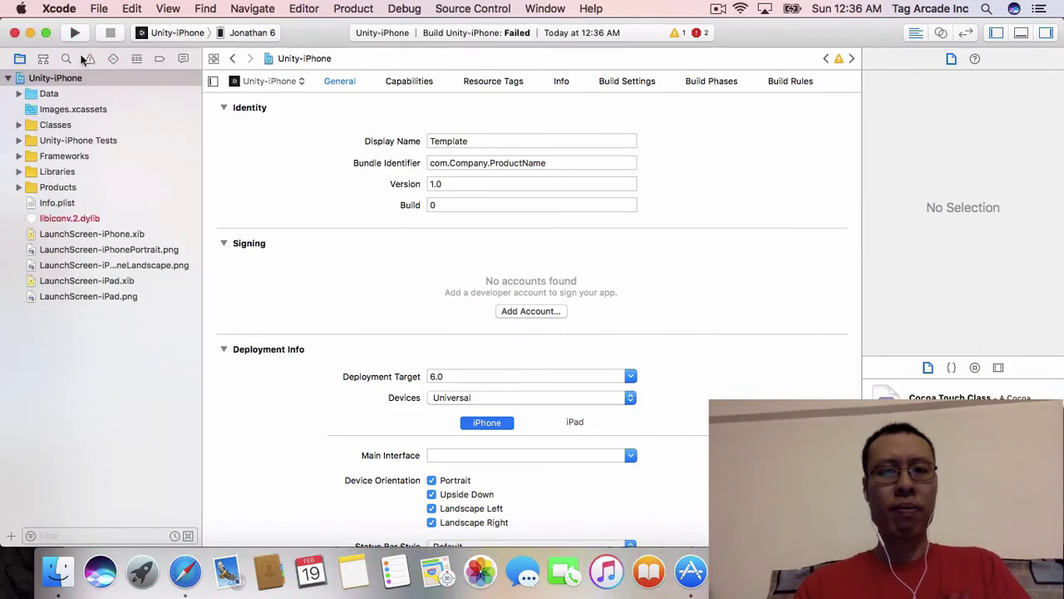
{"action": "left_click", "coordinate": [403, 80]}
{"action": "left_click", "coordinate": [341, 80]}
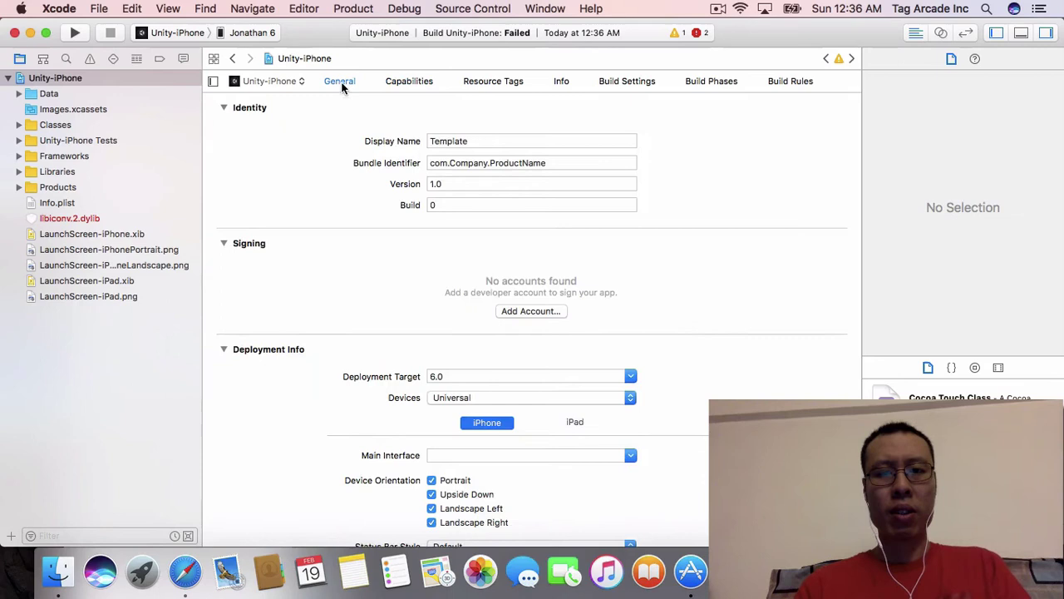
{"action": "left_click", "coordinate": [533, 310]}
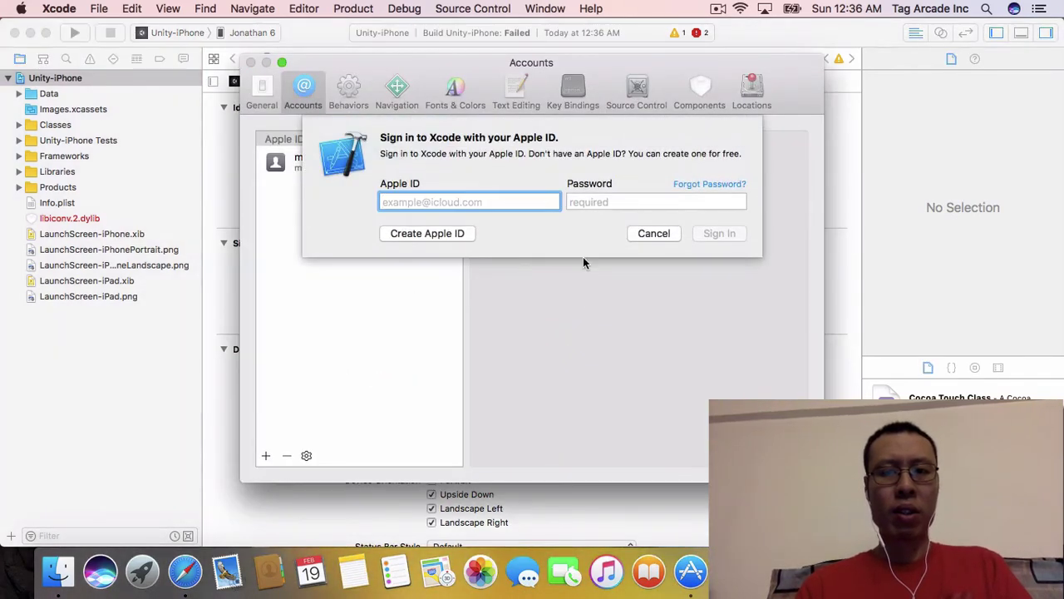
{"action": "left_click", "coordinate": [647, 233]}
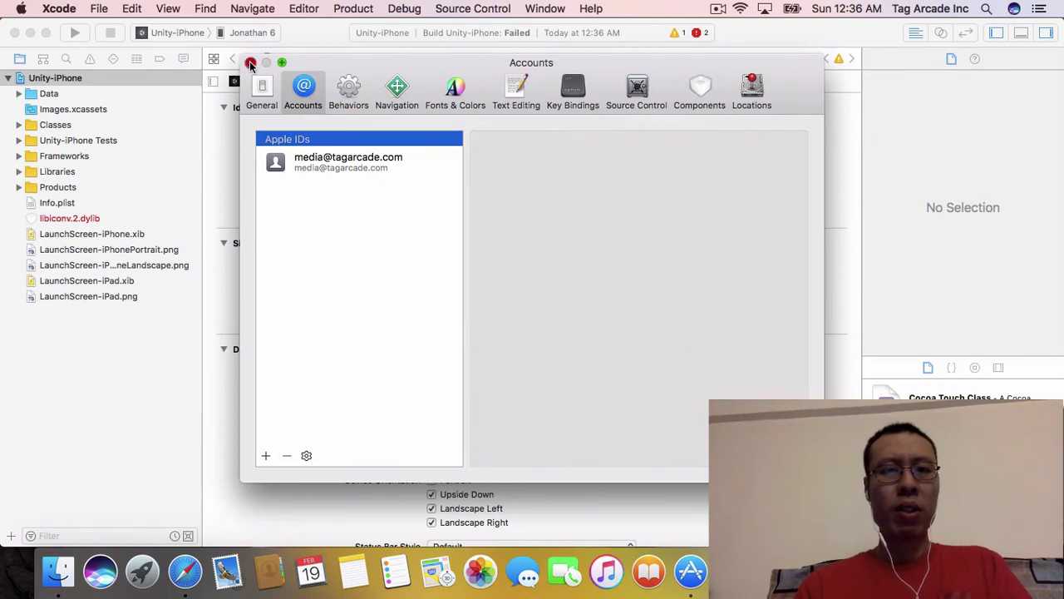
{"action": "left_click", "coordinate": [250, 64]}
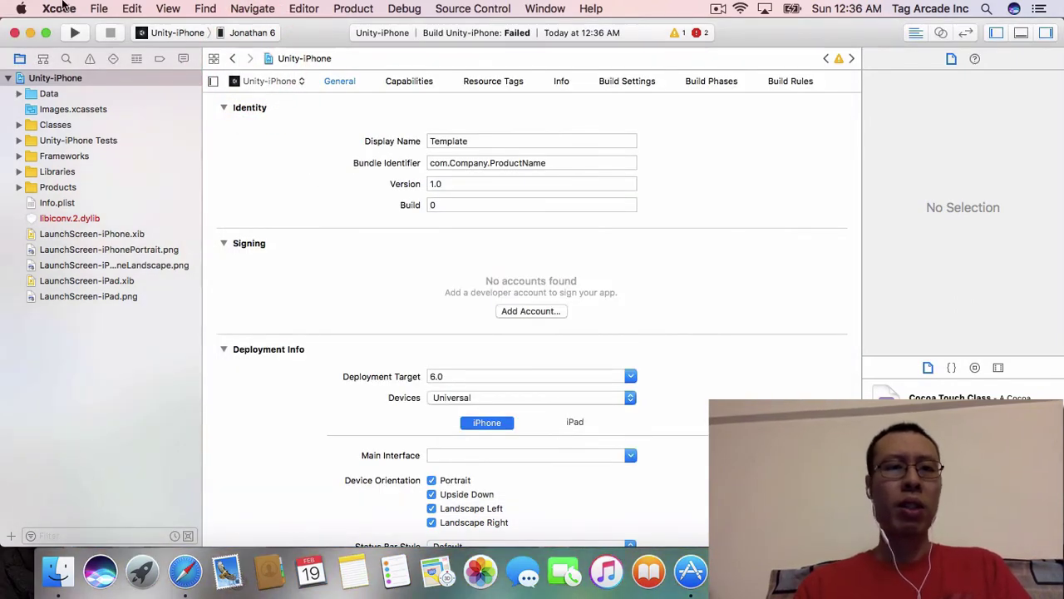
Step: Quit Xcode, relaunch it from Applications, and reopen the Unity-iPhone recent project
{"action": "left_click", "coordinate": [60, 8]}
{"action": "left_click", "coordinate": [79, 178]}
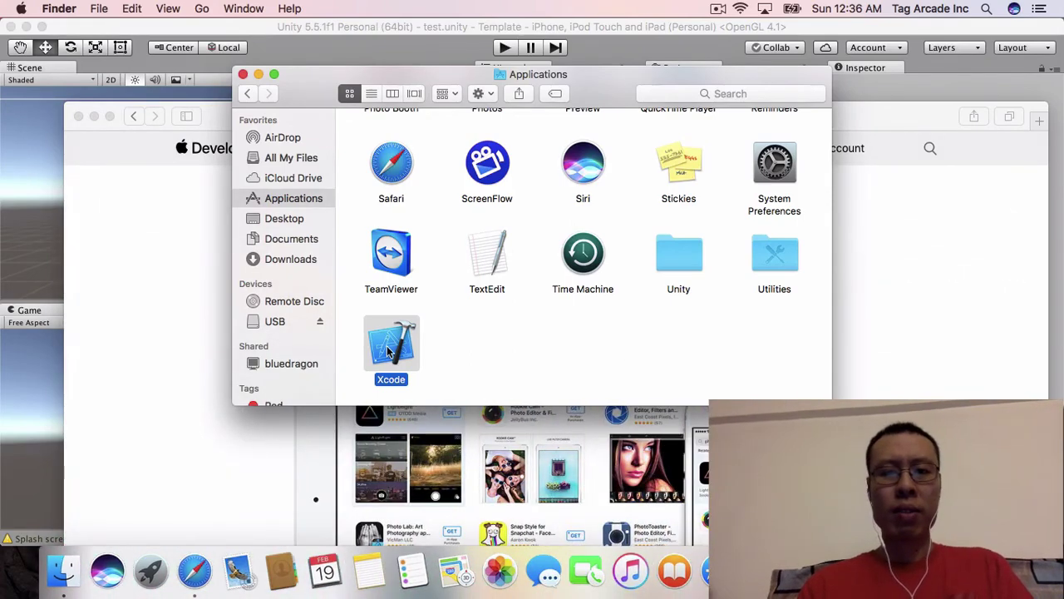
{"action": "double_click", "coordinate": [387, 350]}
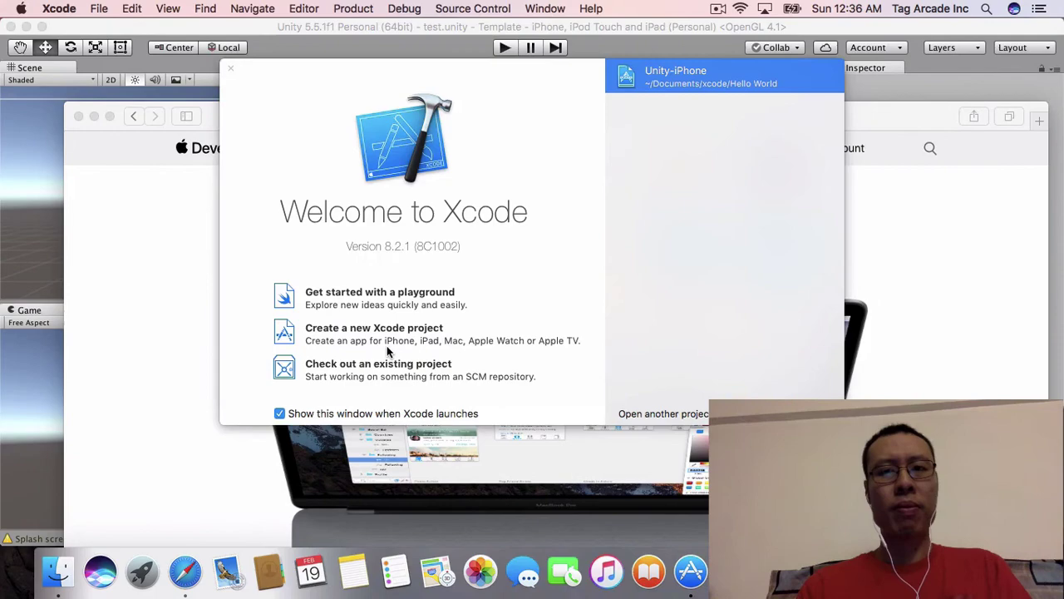
{"action": "double_click", "coordinate": [650, 92]}
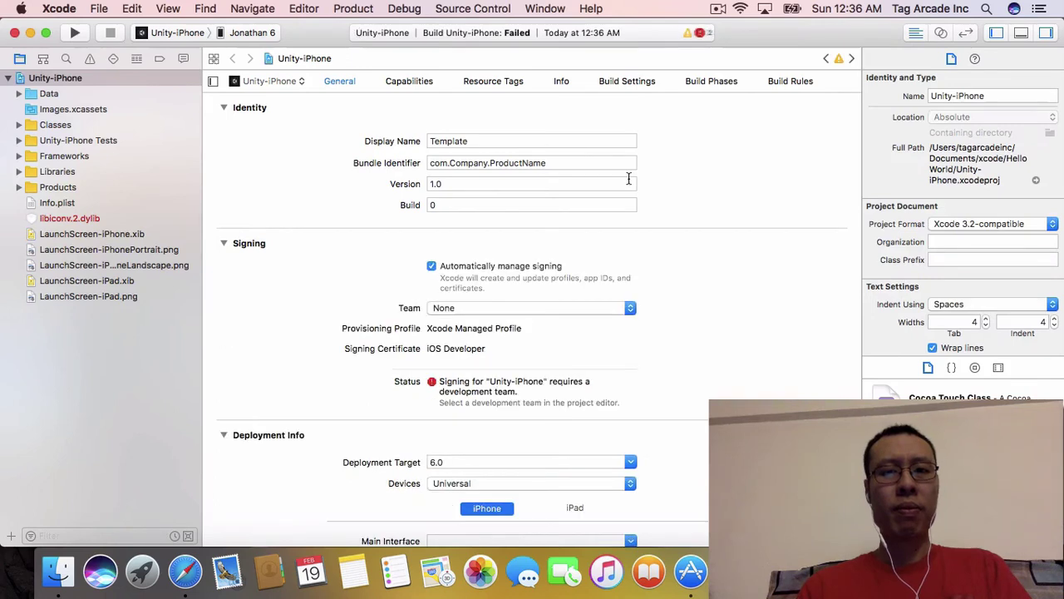
Step: Choose Tag Arcade Inc as the Unity-iPhone signing team
{"action": "left_click", "coordinate": [472, 309]}
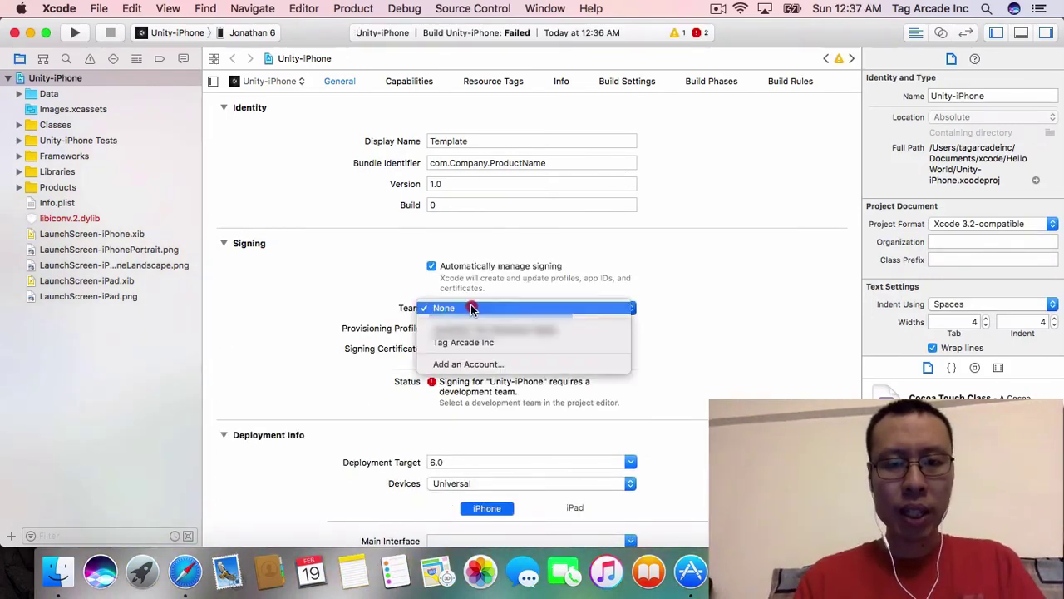
{"action": "left_click", "coordinate": [467, 348]}
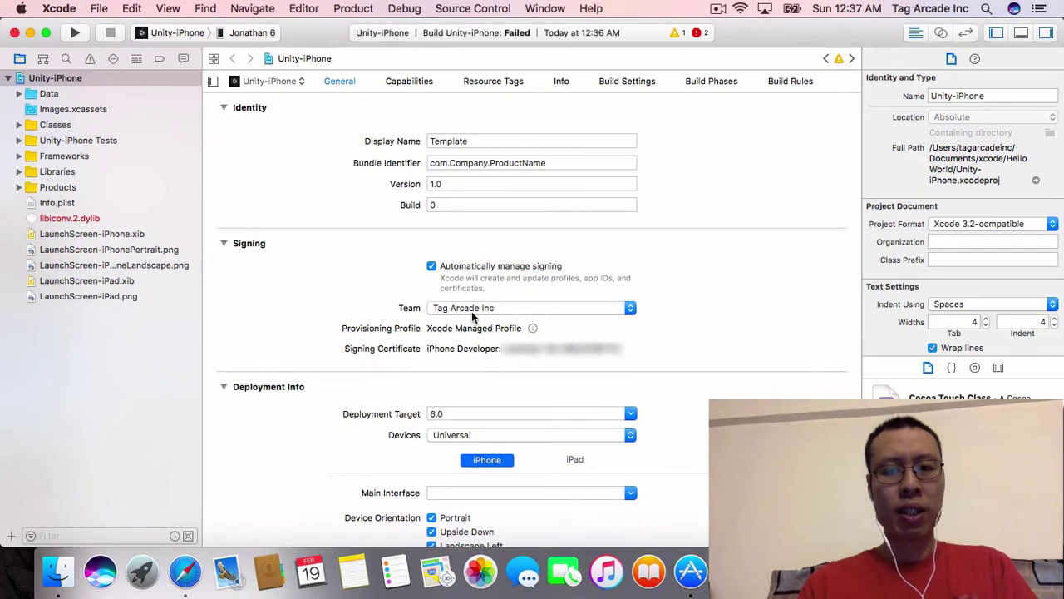
Step: Run the Unity-iPhone build on the connected iPhone
{"action": "left_click", "coordinate": [75, 34]}
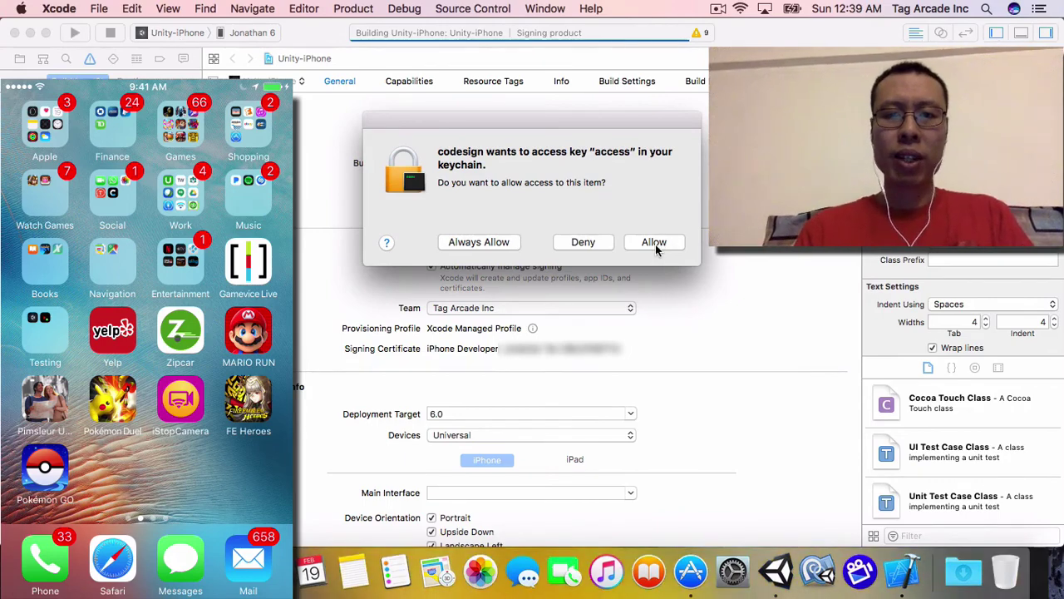
Step: Allow codesign to use the signing key from the keychain so the build continues
{"action": "left_click", "coordinate": [502, 232]}
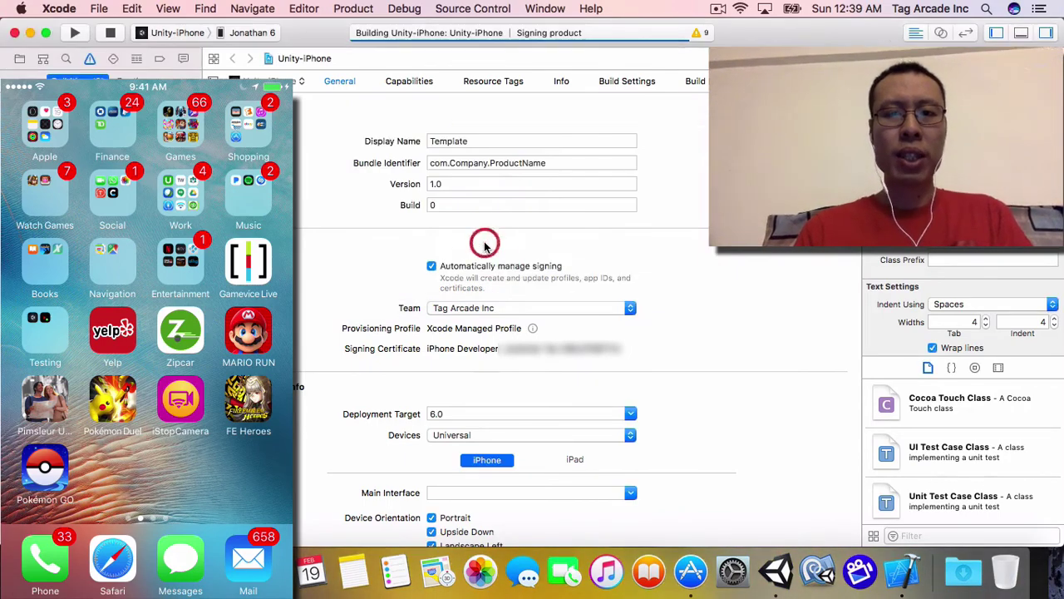